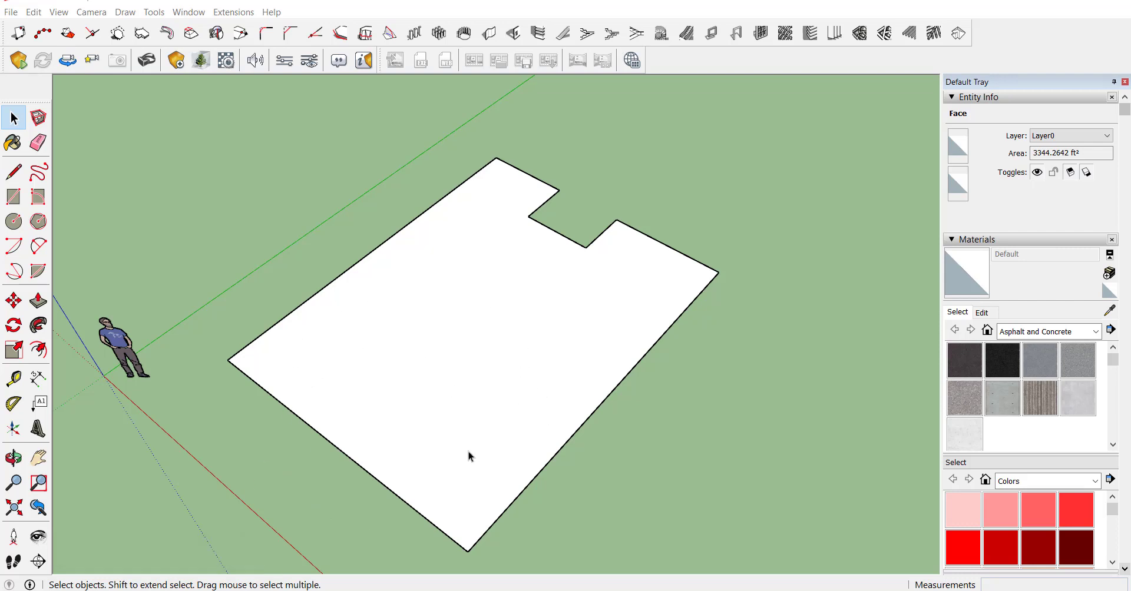
Step: Offset the plot face's outline inward by 9, leaving a thin border strip
{"action": "left_click", "coordinate": [38, 350]}
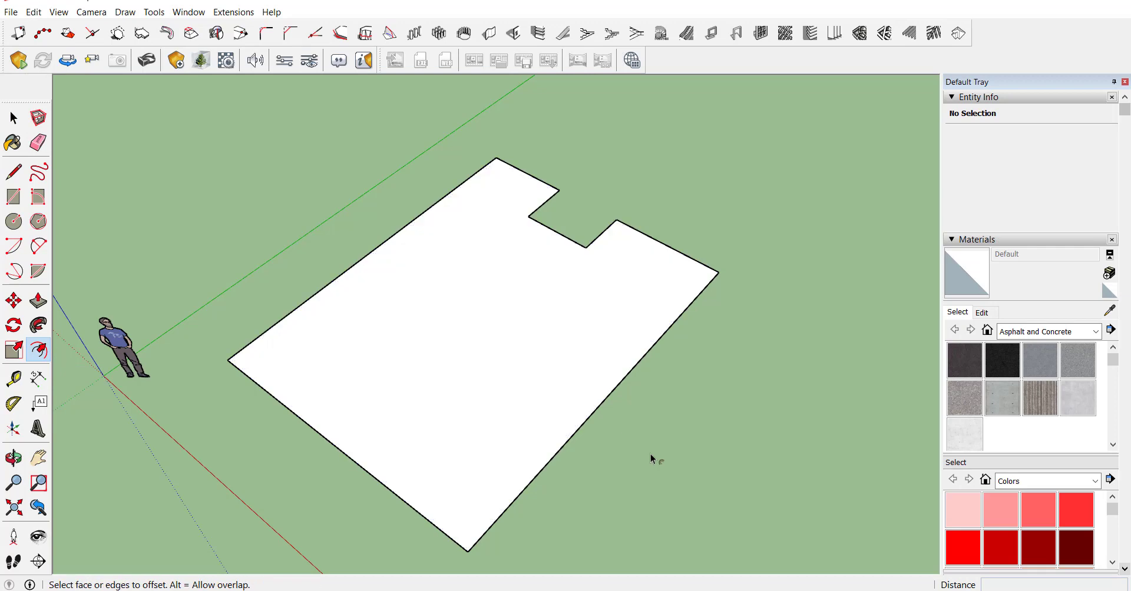
{"action": "left_click", "coordinate": [588, 417]}
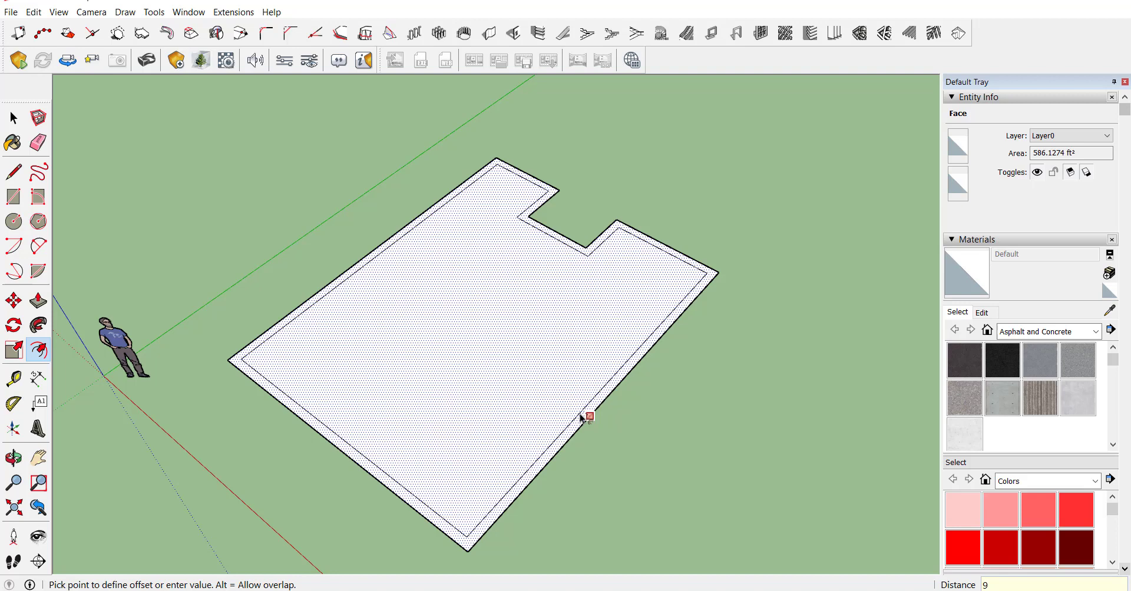
{"action": "key", "text": "Return"}
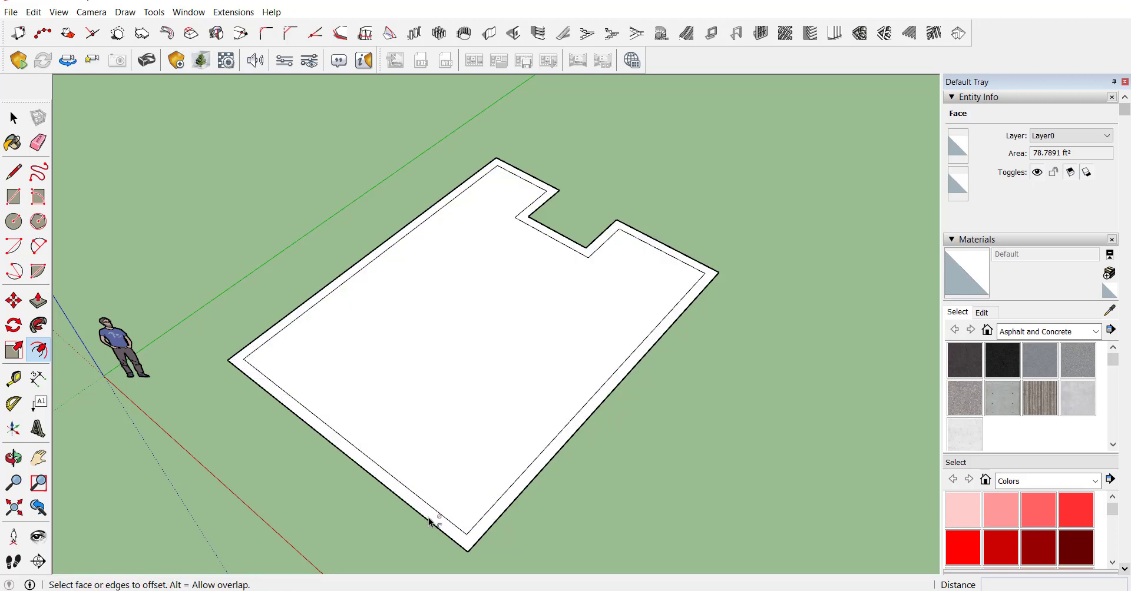
Step: Push/Pull the border strip up 7' into walls around the notched plot
{"action": "left_click", "coordinate": [37, 301]}
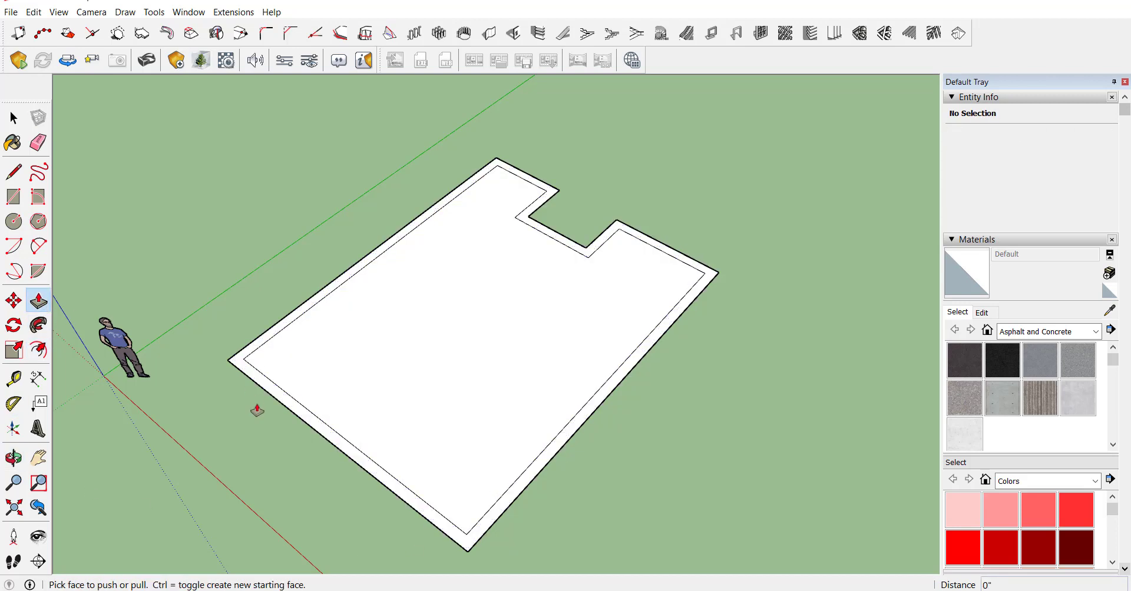
{"action": "left_click", "coordinate": [285, 399]}
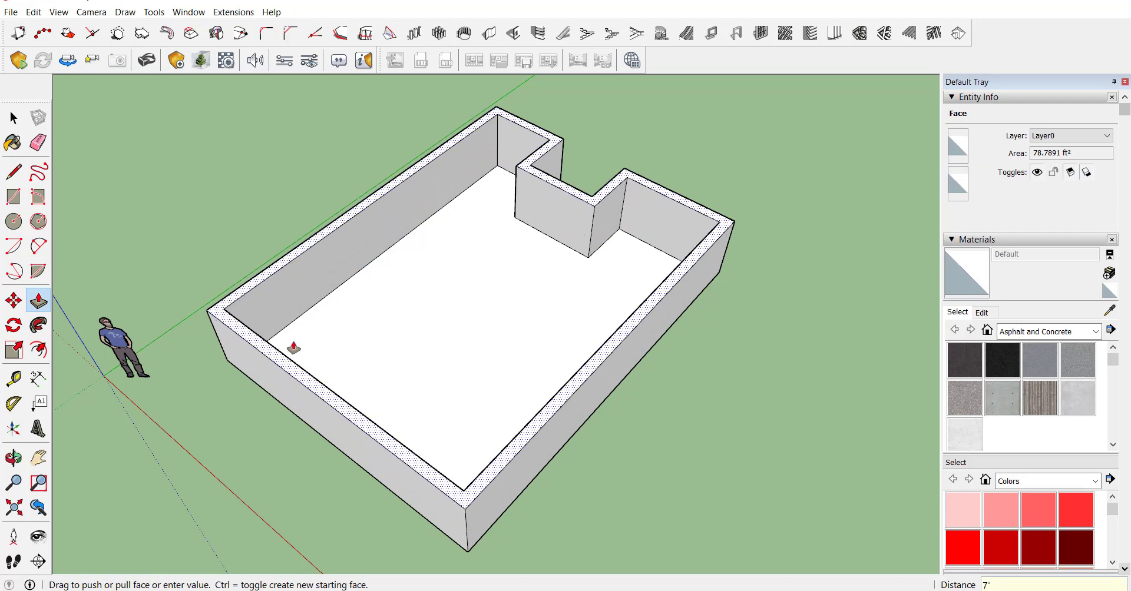
{"action": "type", "text": "7'"}
{"action": "key", "text": "Return"}
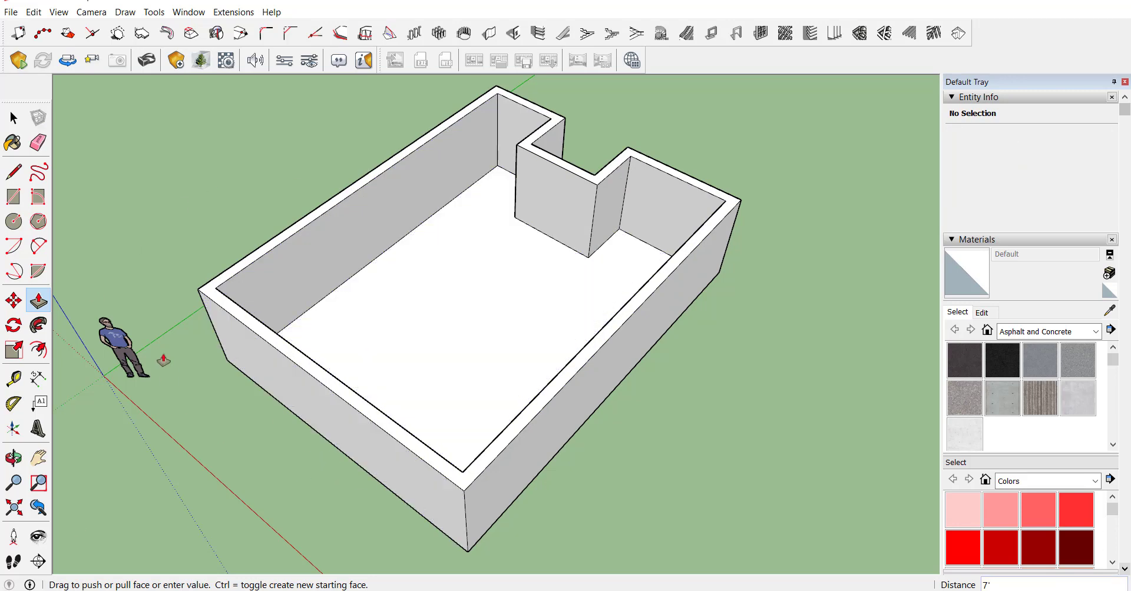
Step: Zoom to the second, square plot and select its face
{"action": "scroll", "coordinate": [127, 247], "scroll_direction": "down", "scroll_amount": 5}
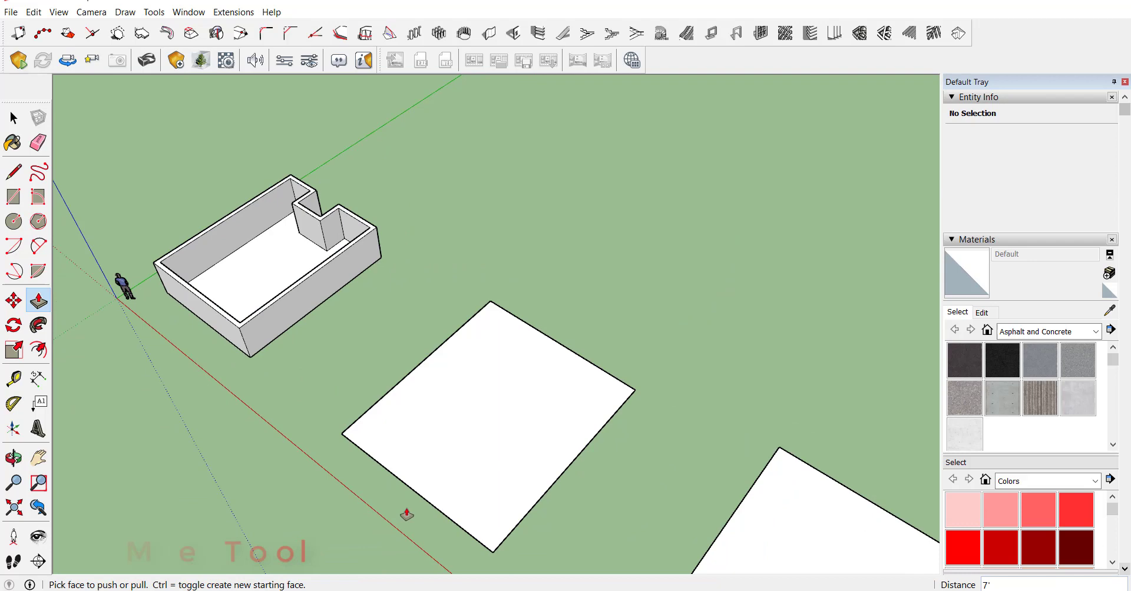
{"action": "scroll", "coordinate": [406, 514], "scroll_direction": "up", "scroll_amount": 2}
{"action": "scroll", "coordinate": [368, 487], "scroll_direction": "up", "scroll_amount": 1}
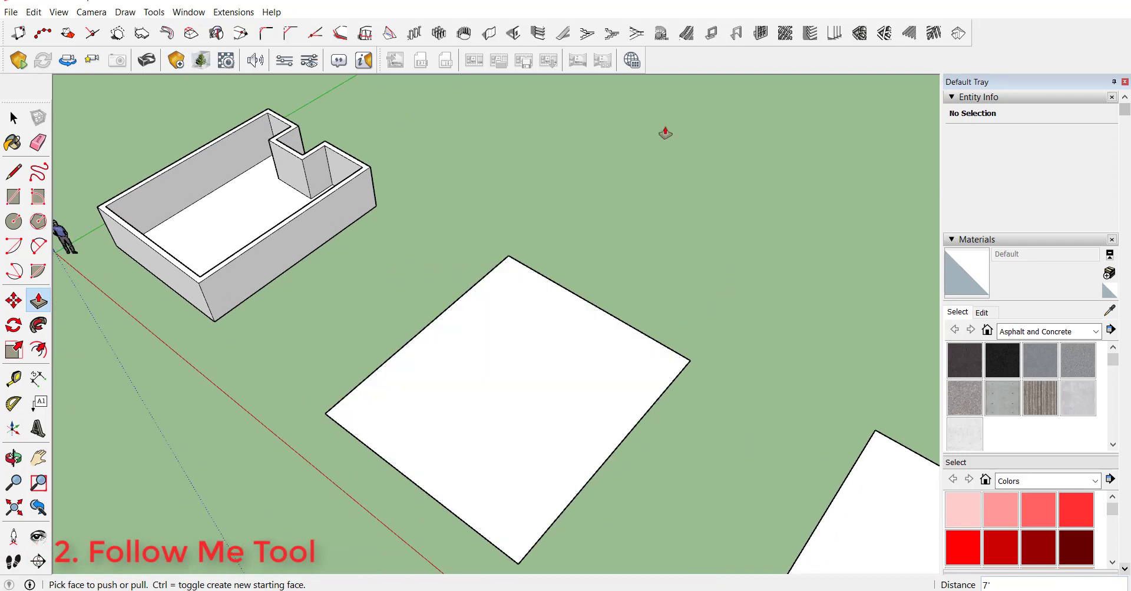
{"action": "scroll", "coordinate": [521, 417], "scroll_direction": "down", "scroll_amount": 1}
{"action": "scroll", "coordinate": [444, 528], "scroll_direction": "up", "scroll_amount": 2}
{"action": "key", "text": "space"}
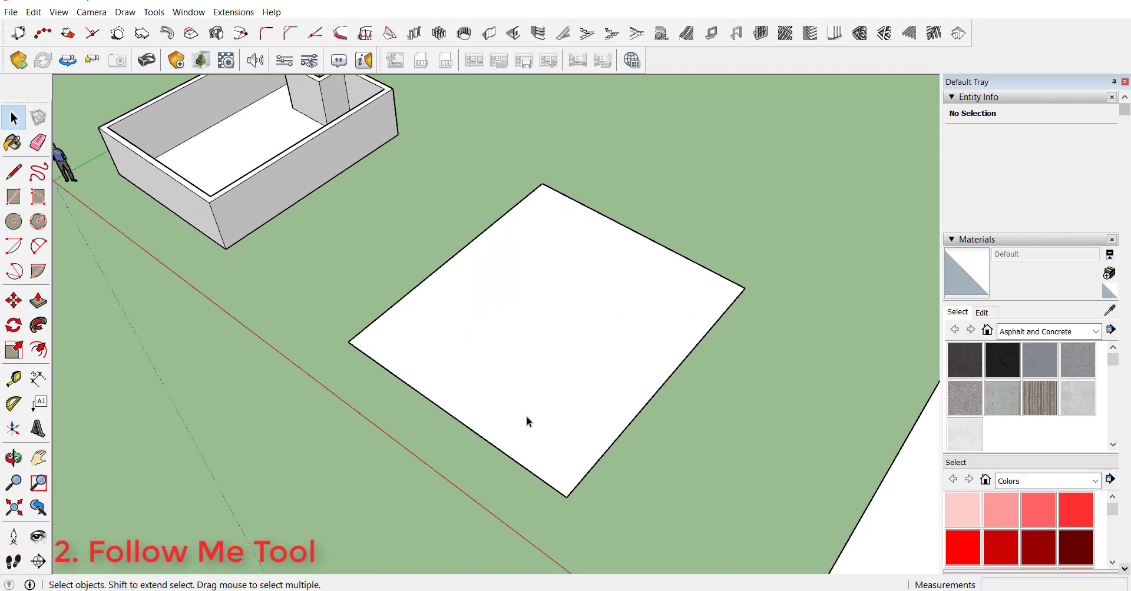
{"action": "left_click", "coordinate": [526, 417]}
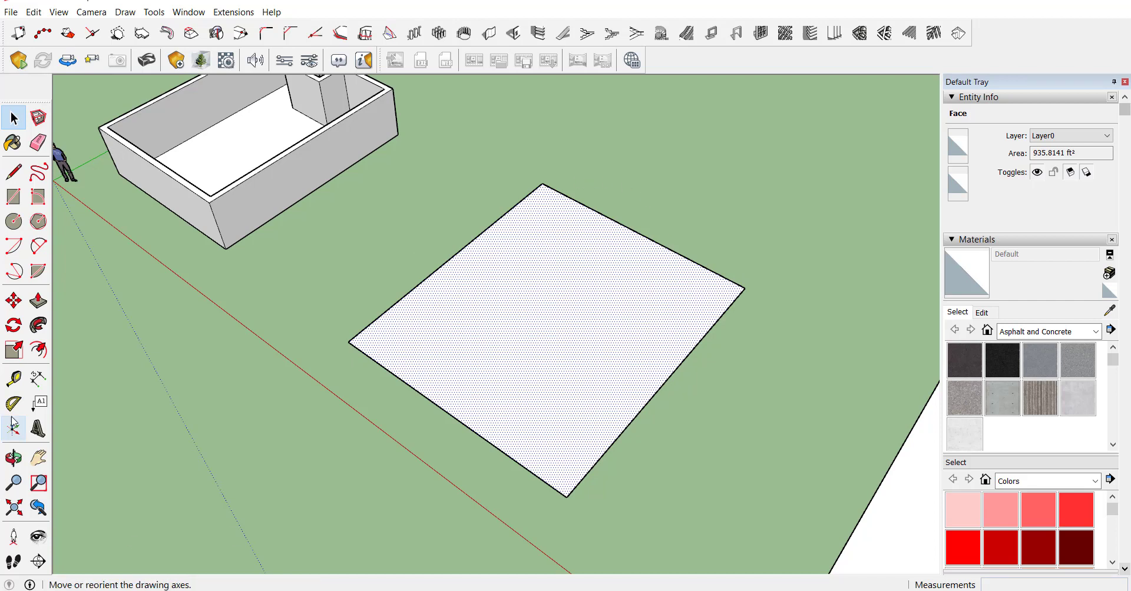
Step: Draw an upright 9 by 7' rectangle at the square plot's right corner
{"action": "left_click", "coordinate": [14, 197]}
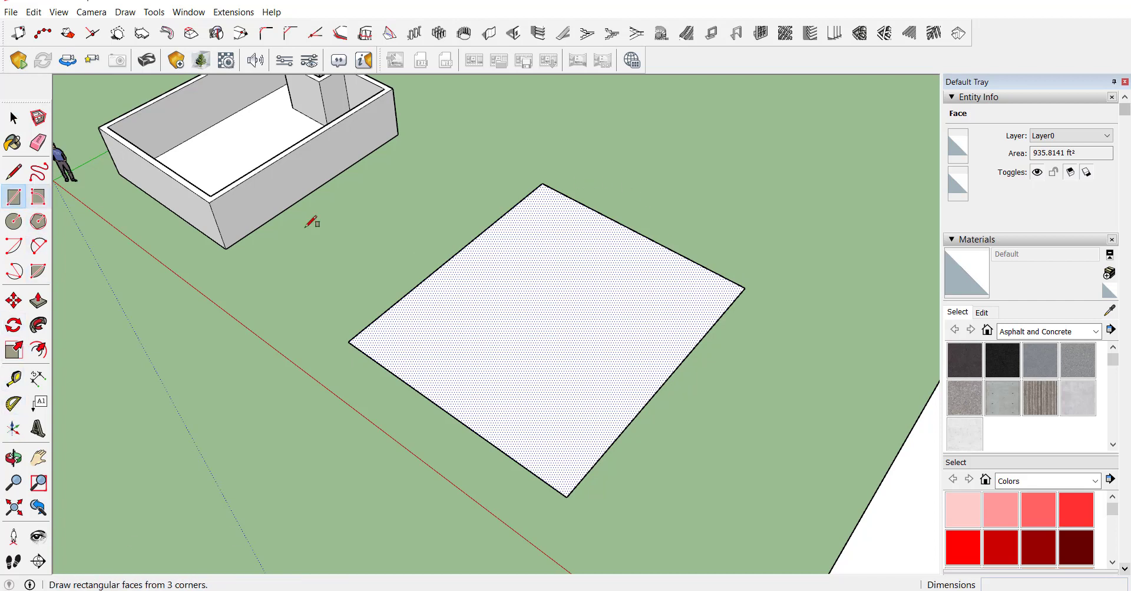
{"action": "left_click", "coordinate": [745, 288]}
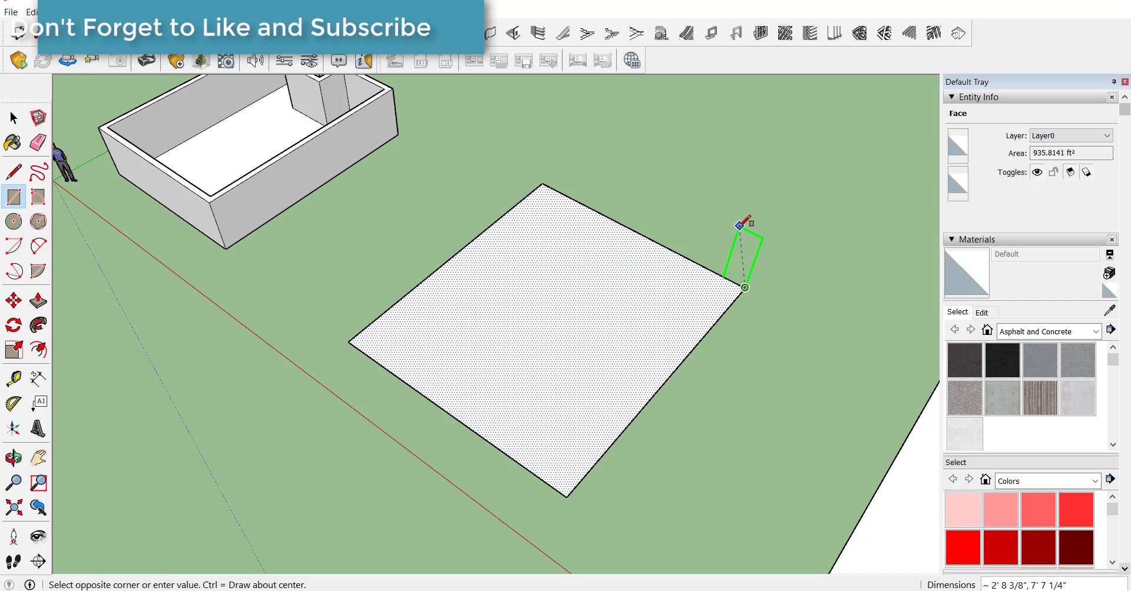
{"action": "type", "text": "9,"}
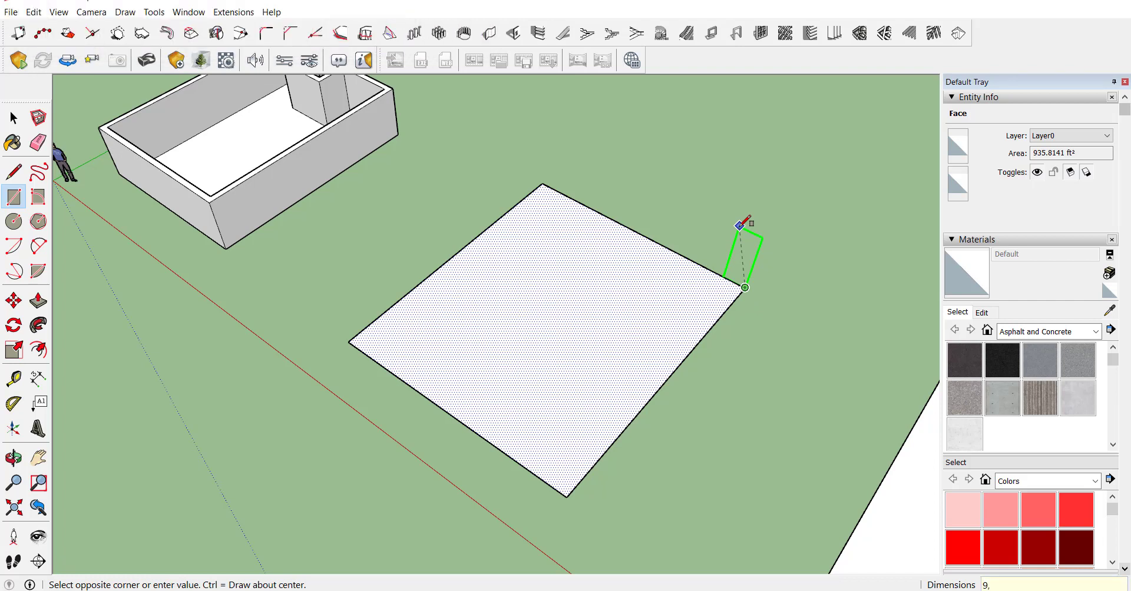
{"action": "type", "text": "7'"}
{"action": "key", "text": "Return"}
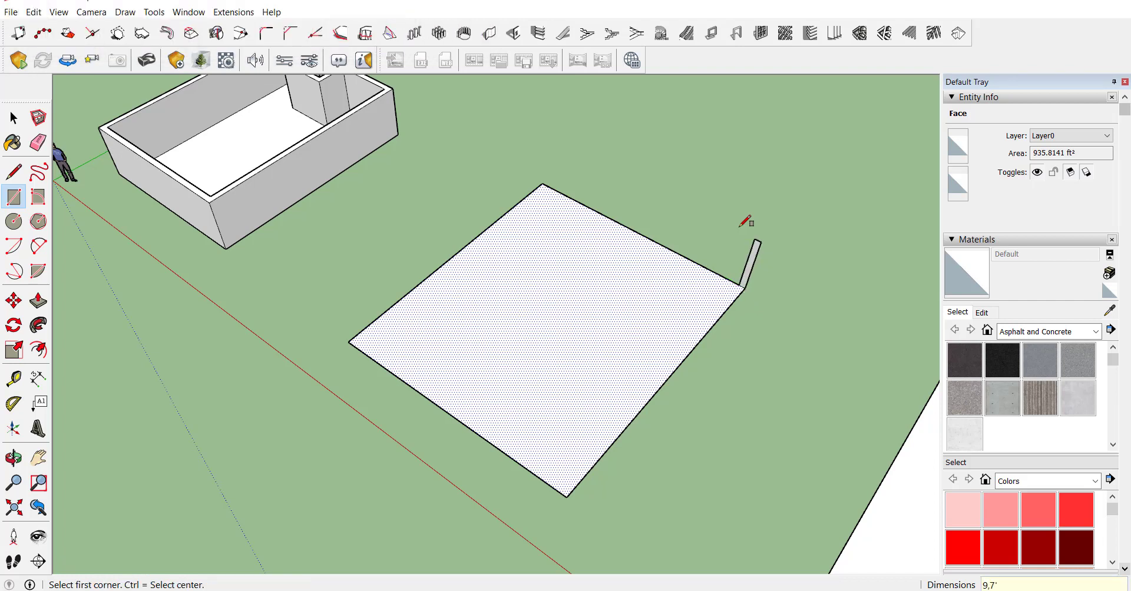
Step: Select the square's four edges and Follow Me the 9 by 7' rectangle around them
{"action": "key", "text": "space"}
{"action": "left_click", "coordinate": [623, 432]}
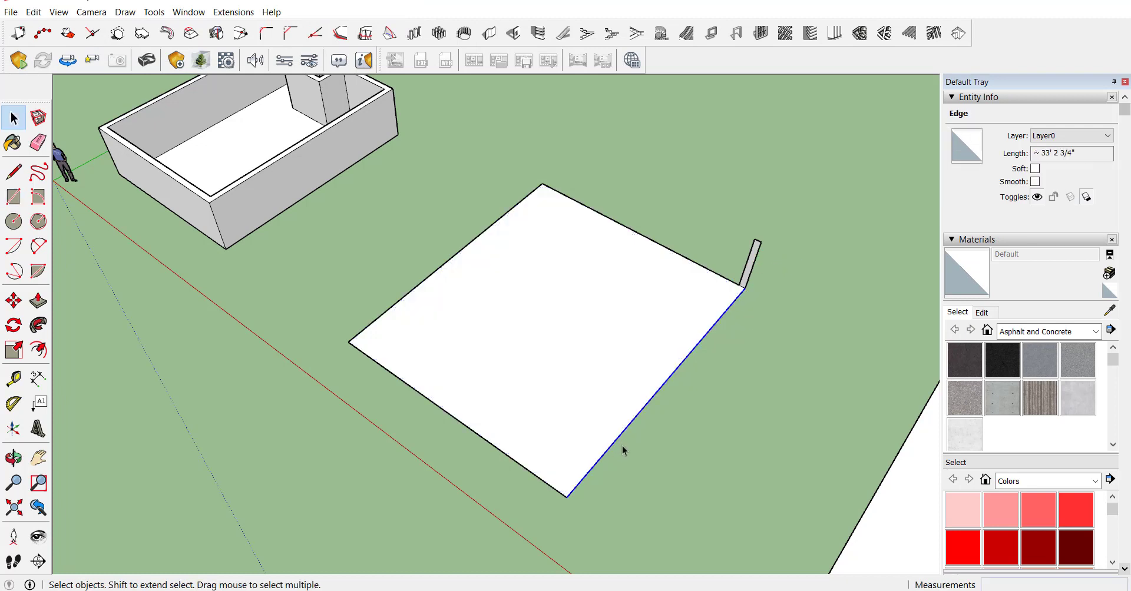
{"action": "left_click", "coordinate": [627, 435]}
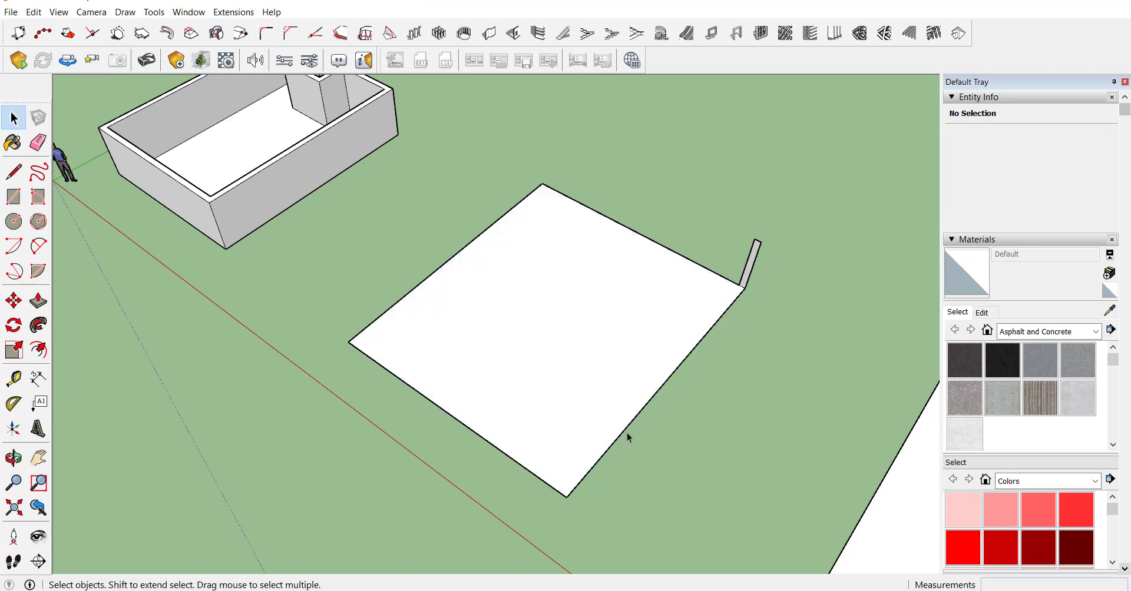
{"action": "left_click", "coordinate": [536, 476], "text": "ctrl"}
{"action": "left_click", "coordinate": [451, 263], "text": "ctrl"}
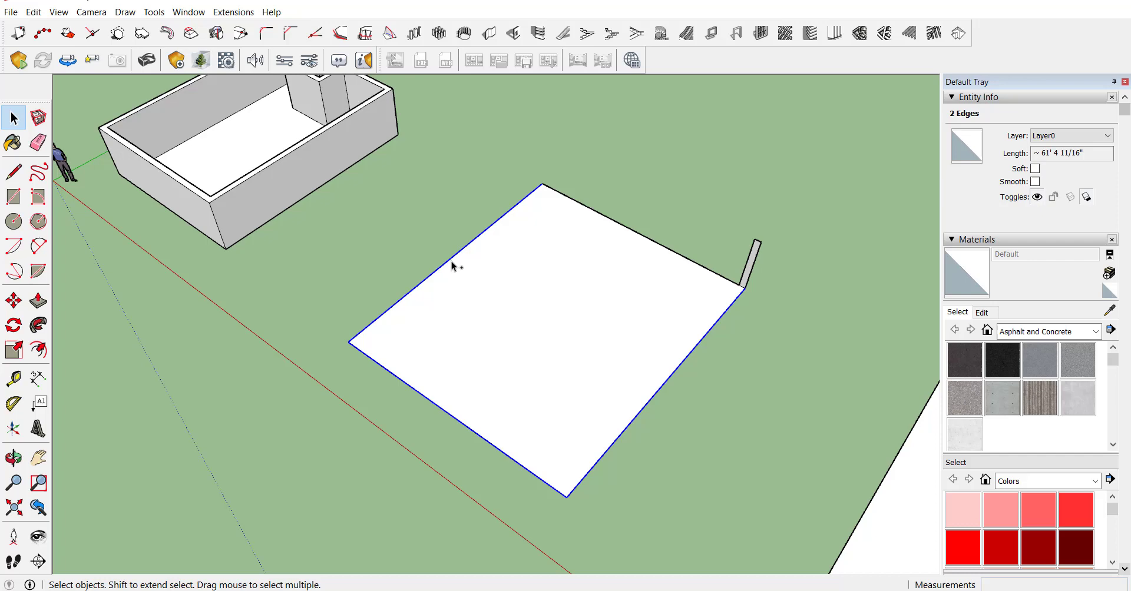
{"action": "left_click", "coordinate": [580, 203], "text": "ctrl"}
{"action": "left_click", "coordinate": [38, 350]}
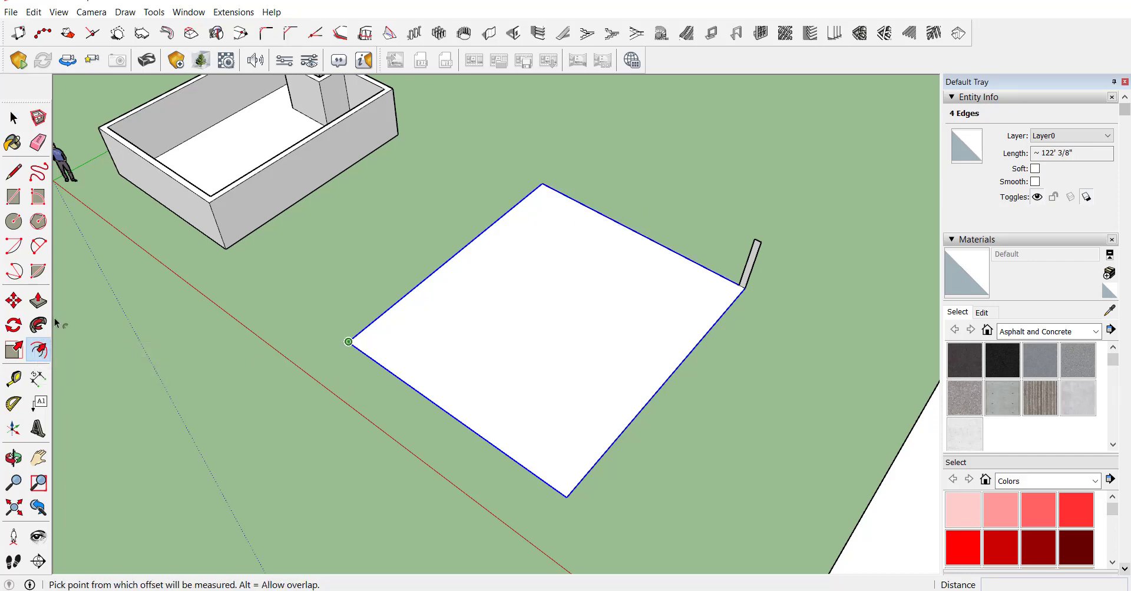
{"action": "left_click", "coordinate": [37, 325]}
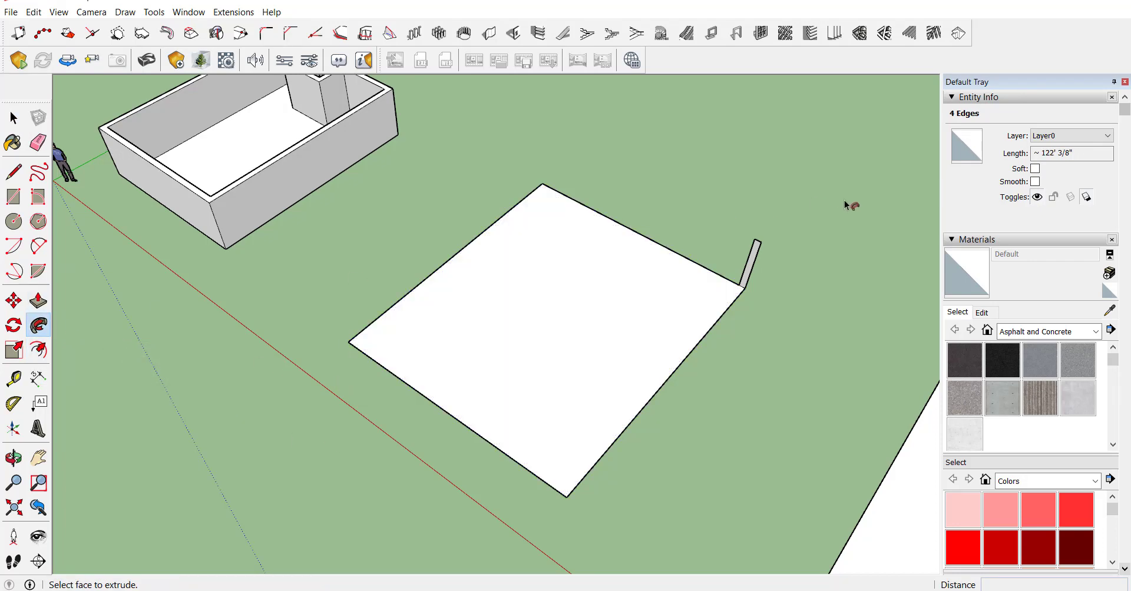
{"action": "left_click", "coordinate": [749, 265]}
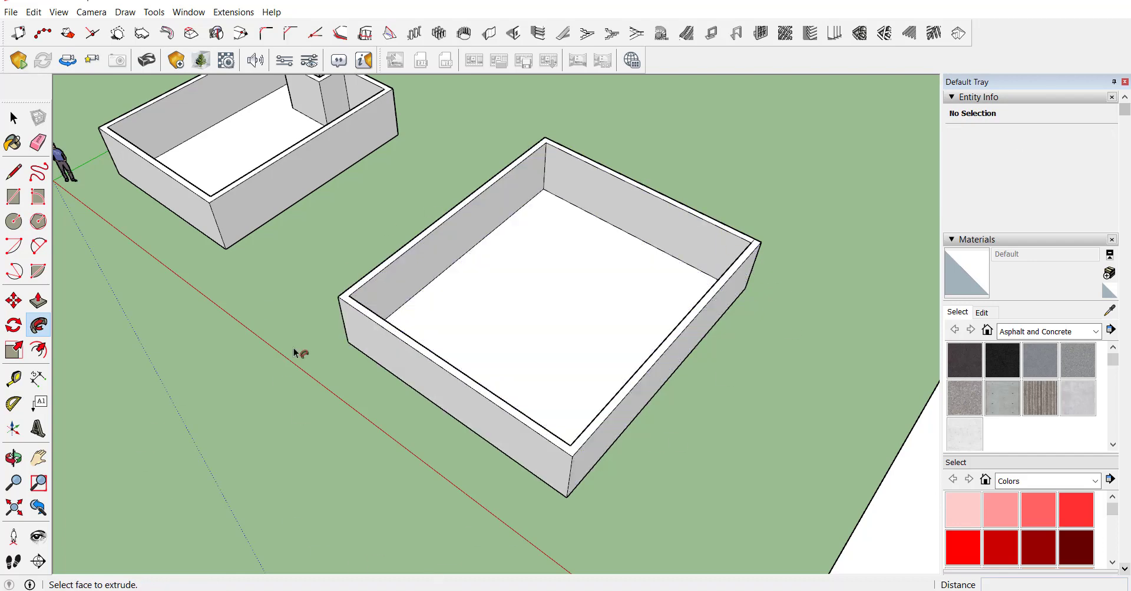
Step: Draw a thin rectangle strip along the third square plot's left edge
{"action": "scroll", "coordinate": [215, 212], "scroll_direction": "down", "scroll_amount": 3}
{"action": "scroll", "coordinate": [218, 212], "scroll_direction": "up", "scroll_amount": 4}
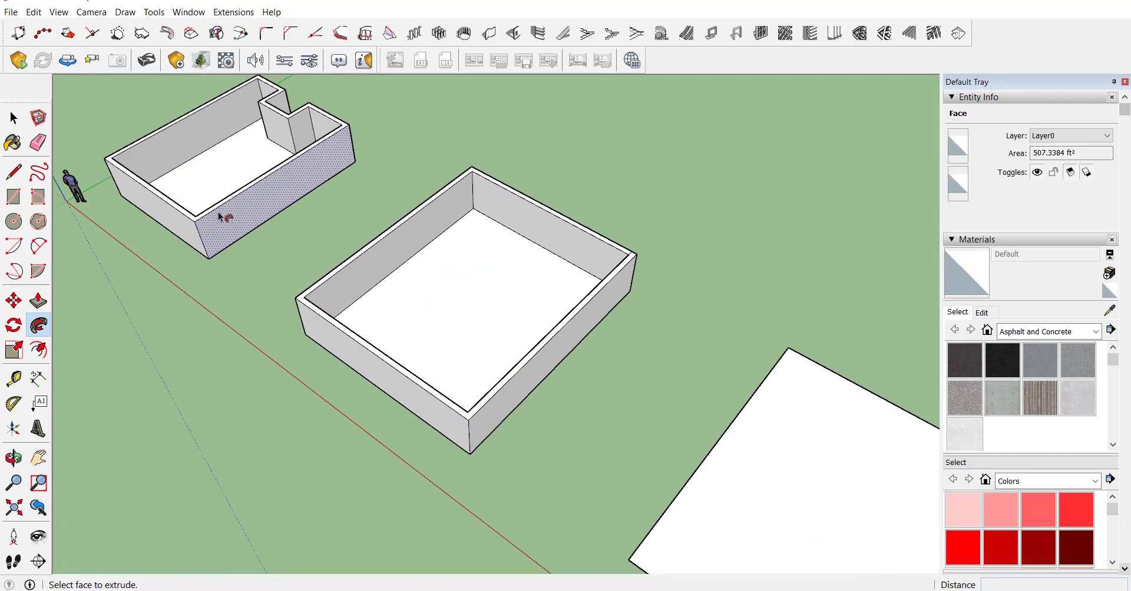
{"action": "scroll", "coordinate": [203, 228], "scroll_direction": "down", "scroll_amount": 4}
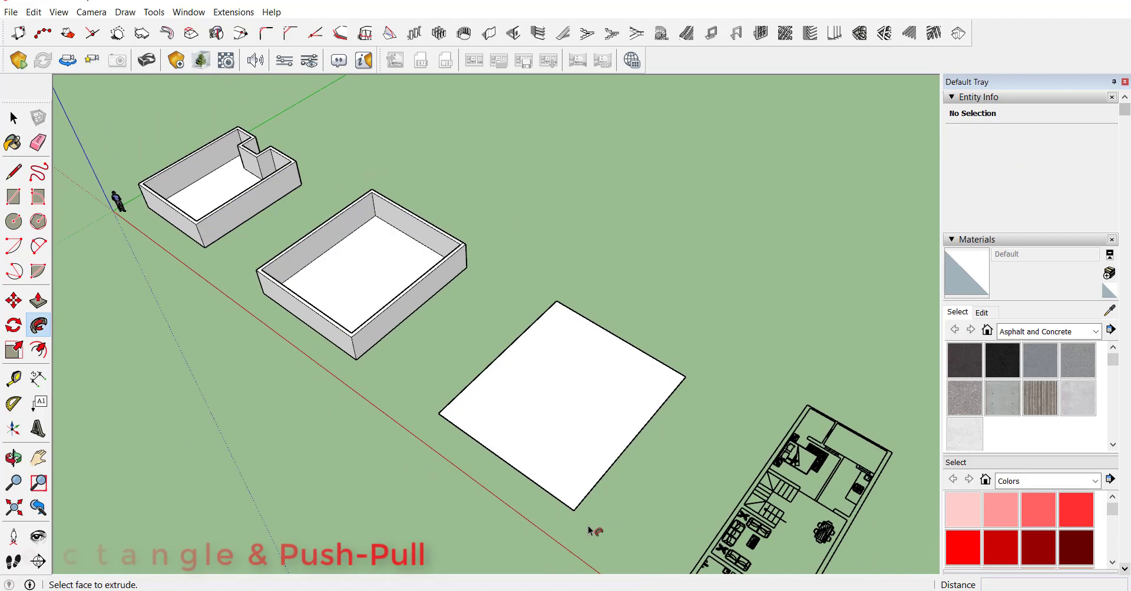
{"action": "scroll", "coordinate": [588, 525], "scroll_direction": "up", "scroll_amount": 3}
{"action": "scroll", "coordinate": [601, 515], "scroll_direction": "up", "scroll_amount": 1}
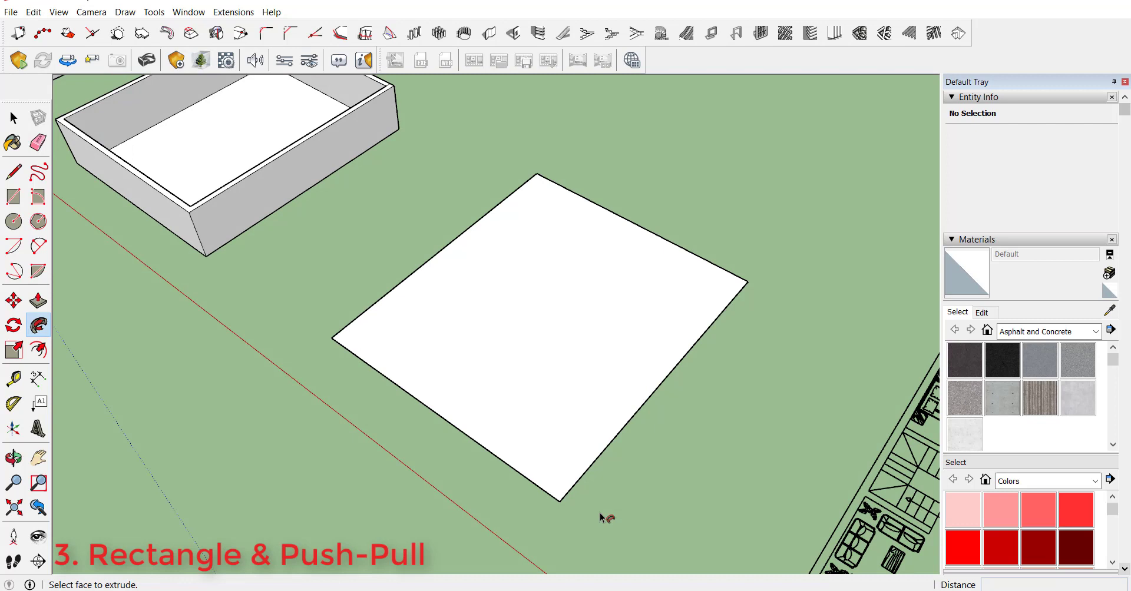
{"action": "key", "text": "space"}
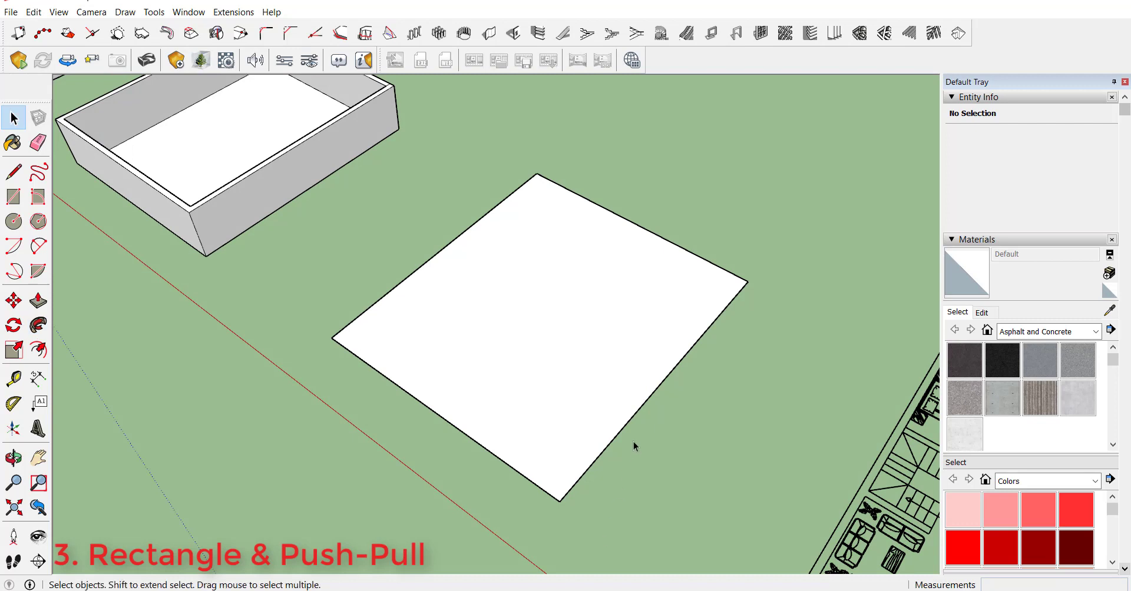
{"action": "key", "text": "r"}
{"action": "left_click", "coordinate": [537, 173]}
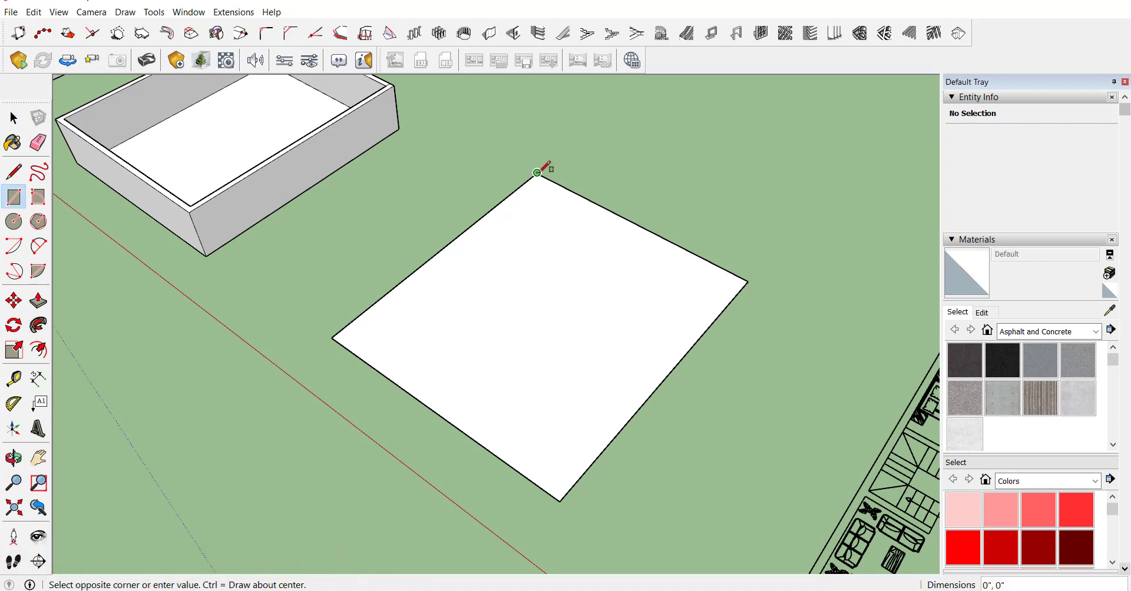
{"action": "left_click", "coordinate": [348, 344]}
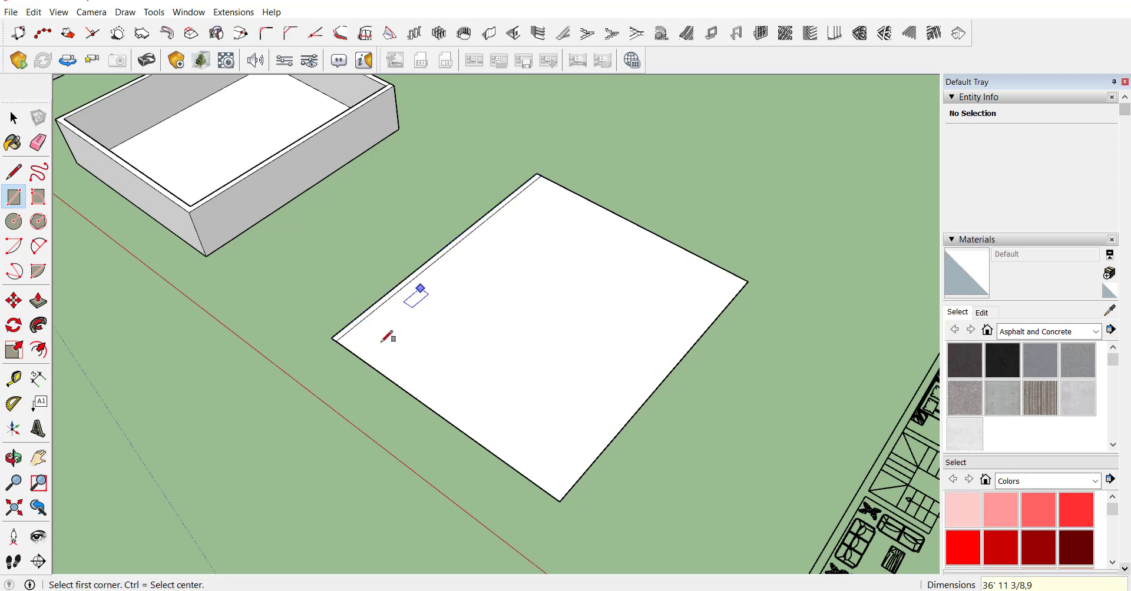
Step: Push/Pull the thin strip up 7' into a wall
{"action": "scroll", "coordinate": [363, 282], "scroll_direction": "up", "scroll_amount": 3}
{"action": "key", "text": "space"}
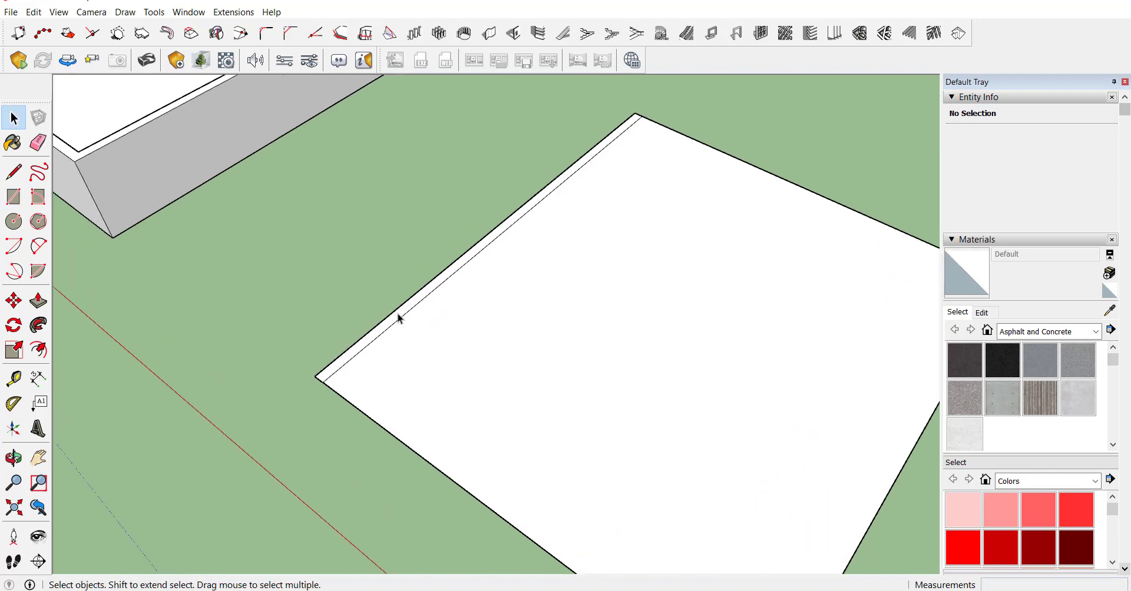
{"action": "left_click", "coordinate": [399, 318]}
{"action": "left_click", "coordinate": [39, 301]}
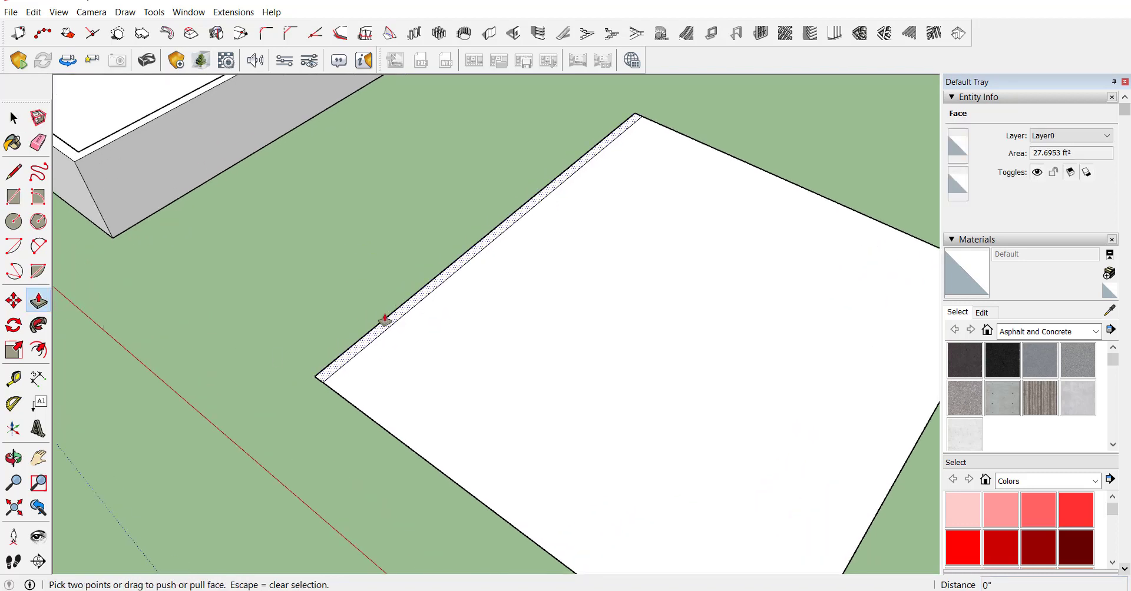
{"action": "left_click_drag", "start_coordinate": [388, 322], "coordinate": [394, 243]}
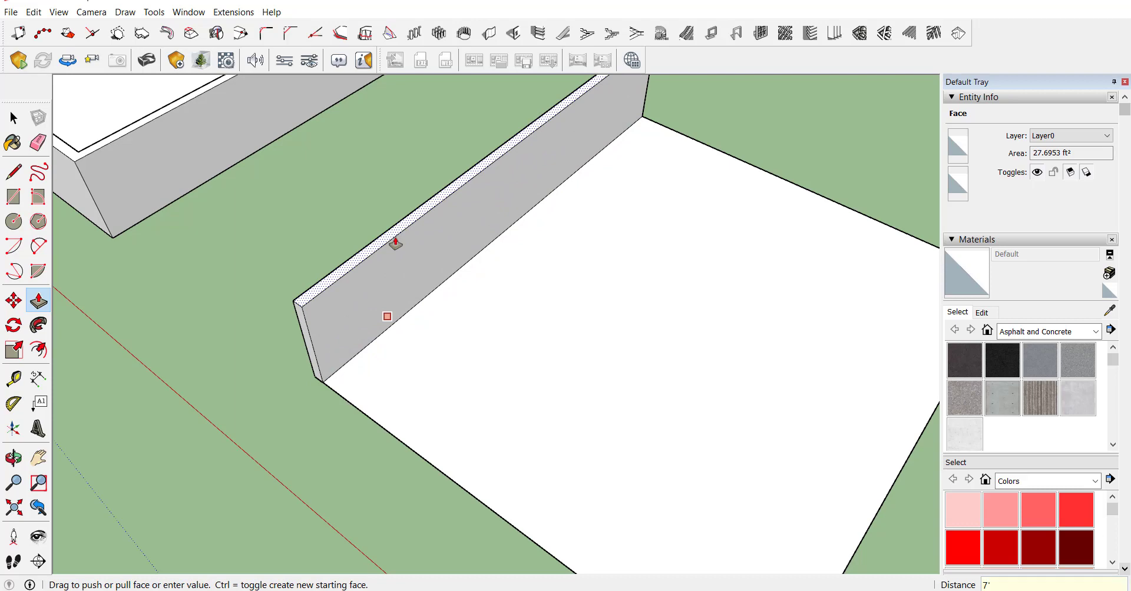
{"action": "key", "text": "Return"}
Step: Draw a rectangle on the wall's end and pull it 30' 5 7/8" along the front edge
{"action": "scroll", "coordinate": [367, 281], "scroll_direction": "down", "scroll_amount": 3}
{"action": "scroll", "coordinate": [275, 236], "scroll_direction": "up", "scroll_amount": 3}
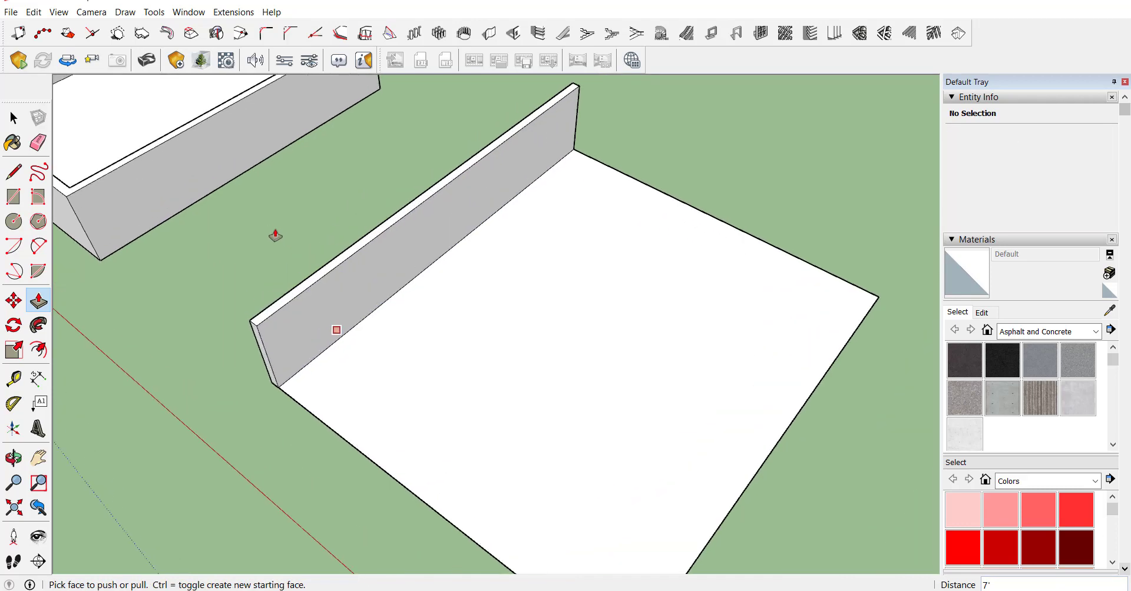
{"action": "scroll", "coordinate": [354, 307], "scroll_direction": "down", "scroll_amount": 1}
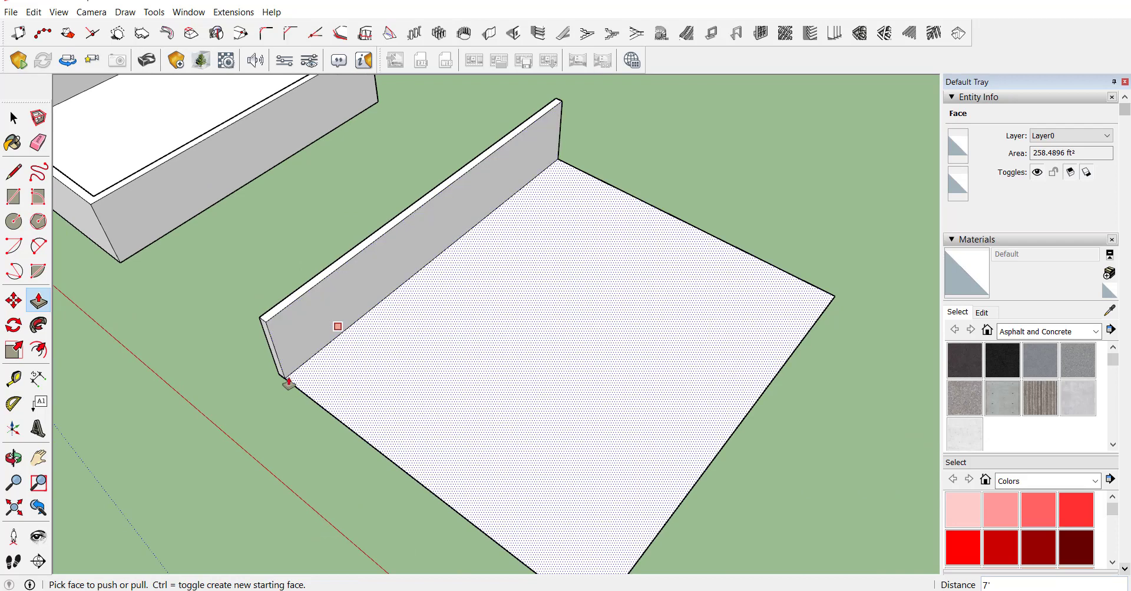
{"action": "left_click", "coordinate": [20, 199]}
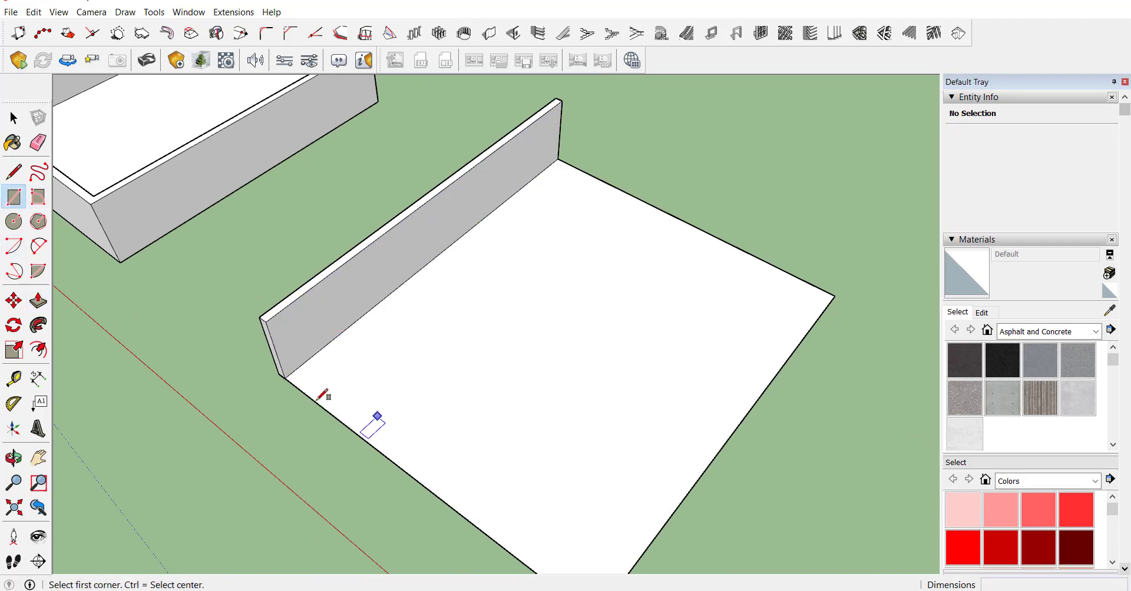
{"action": "left_click", "coordinate": [285, 378]}
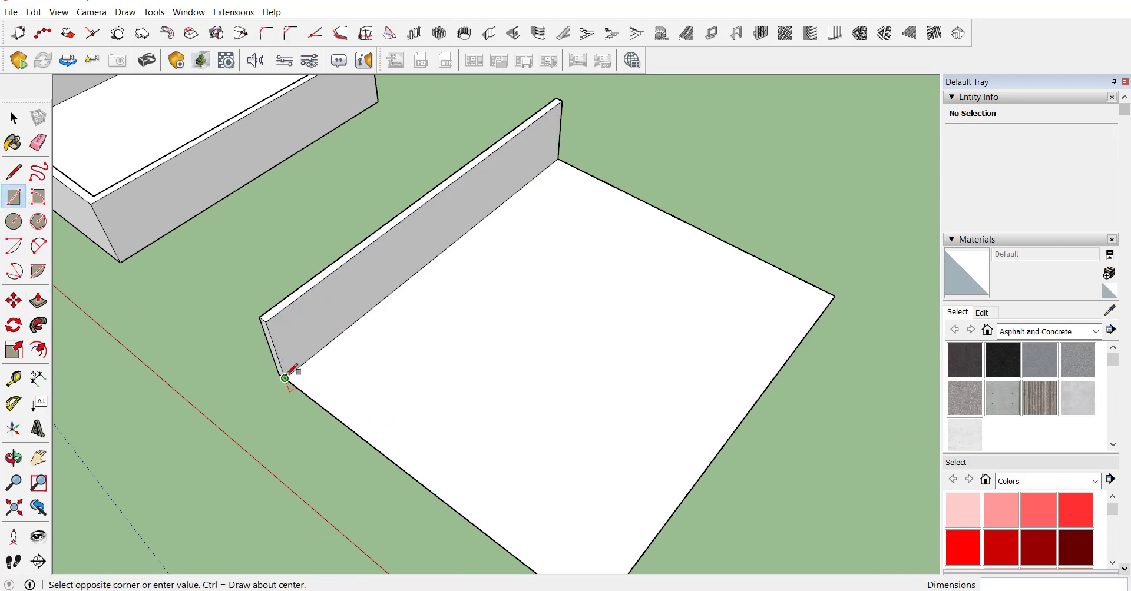
{"action": "left_click", "coordinate": [280, 312]}
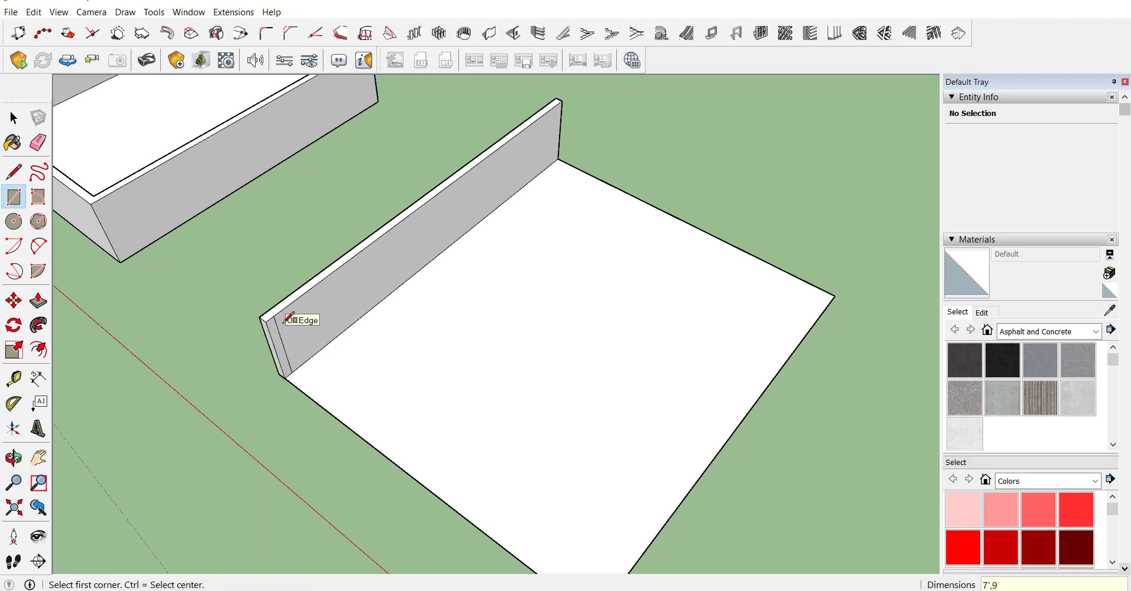
{"action": "left_click", "coordinate": [37, 301]}
{"action": "scroll", "coordinate": [430, 347], "scroll_direction": "down", "scroll_amount": 2}
{"action": "left_click_drag", "start_coordinate": [313, 352], "coordinate": [552, 545]}
{"action": "scroll", "coordinate": [199, 328], "scroll_direction": "down", "scroll_amount": 3}
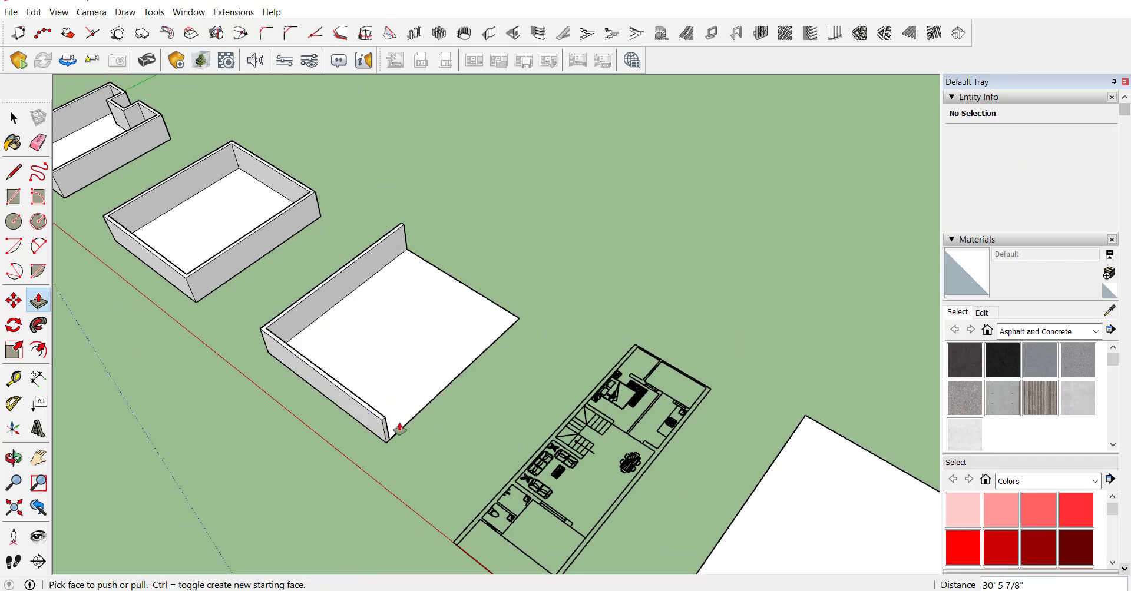
Step: Draw a thin upright 9" by 7' rectangle at the floor plan's top corner
{"action": "scroll", "coordinate": [624, 553], "scroll_direction": "up", "scroll_amount": 3}
{"action": "left_click", "coordinate": [13, 199]}
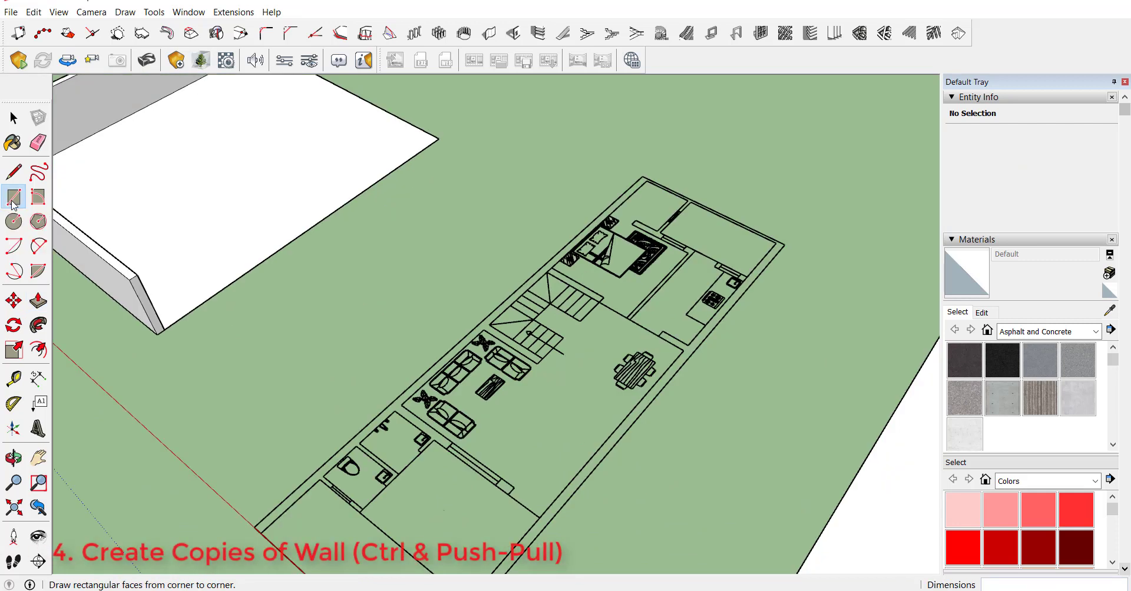
{"action": "left_click", "coordinate": [12, 201]}
{"action": "left_click", "coordinate": [642, 175]}
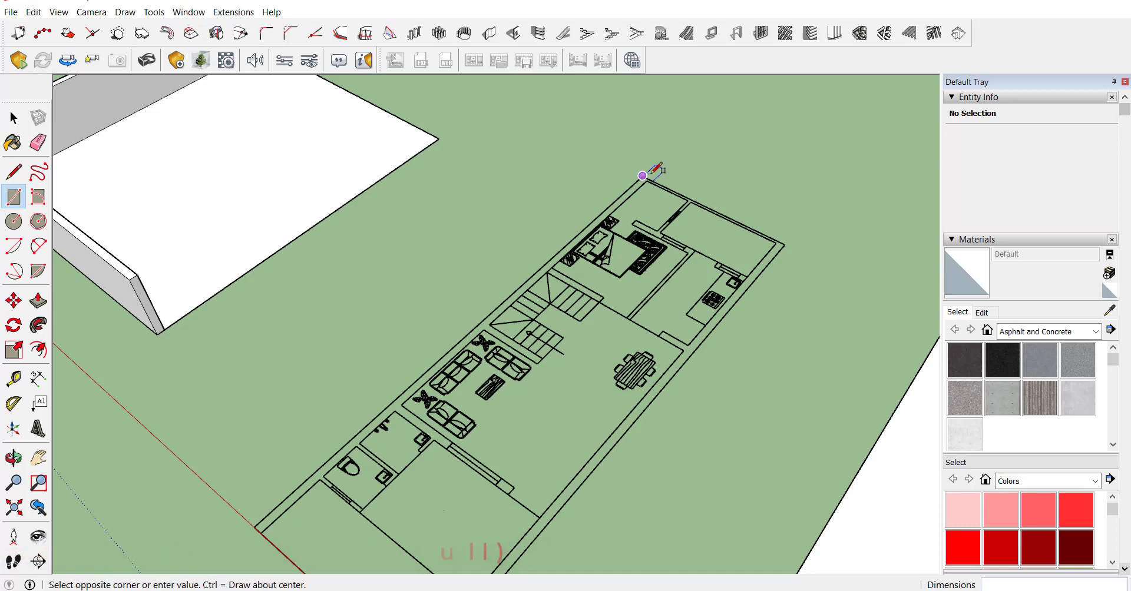
{"action": "scroll", "coordinate": [723, 145], "scroll_direction": "up", "scroll_amount": 1}
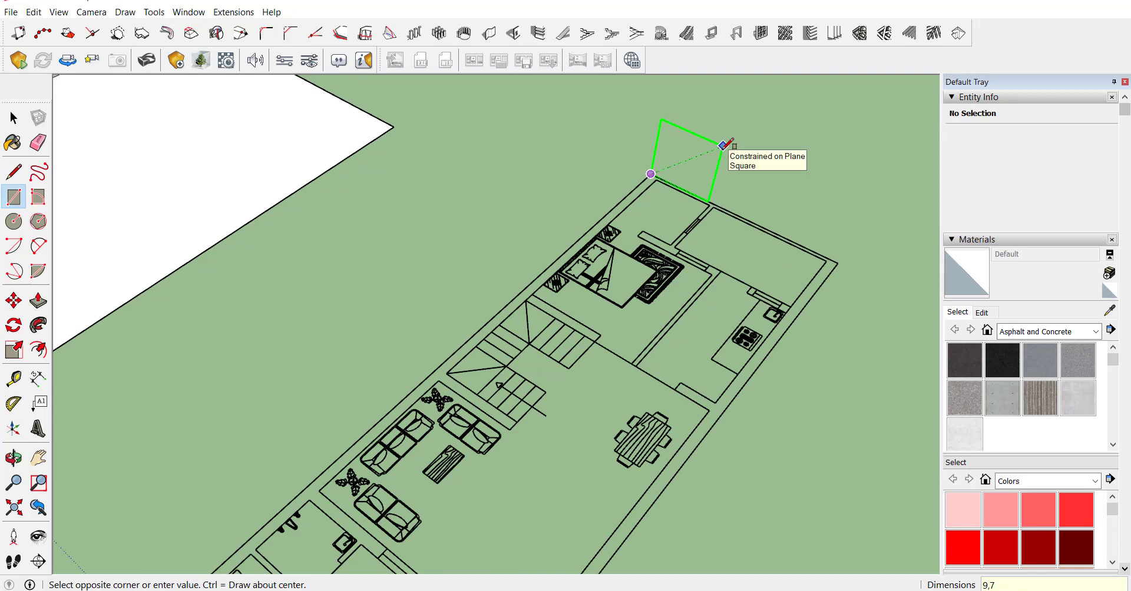
{"action": "left_click", "coordinate": [723, 144]}
{"action": "scroll", "coordinate": [693, 148], "scroll_direction": "down", "scroll_amount": 1}
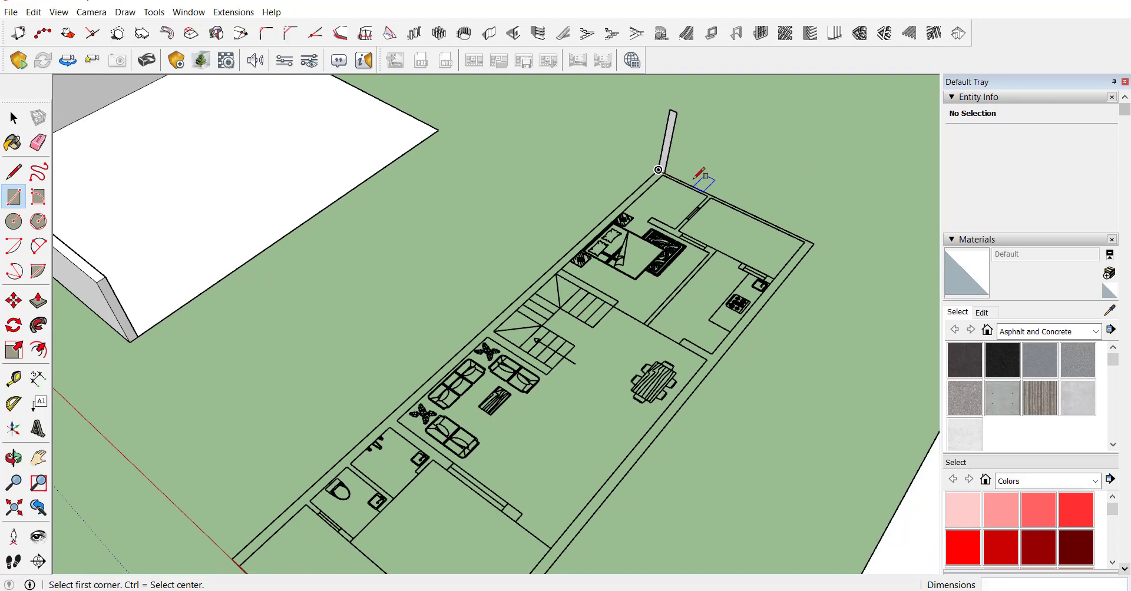
{"action": "key", "text": "space"}
{"action": "scroll", "coordinate": [663, 171], "scroll_direction": "up", "scroll_amount": 2}
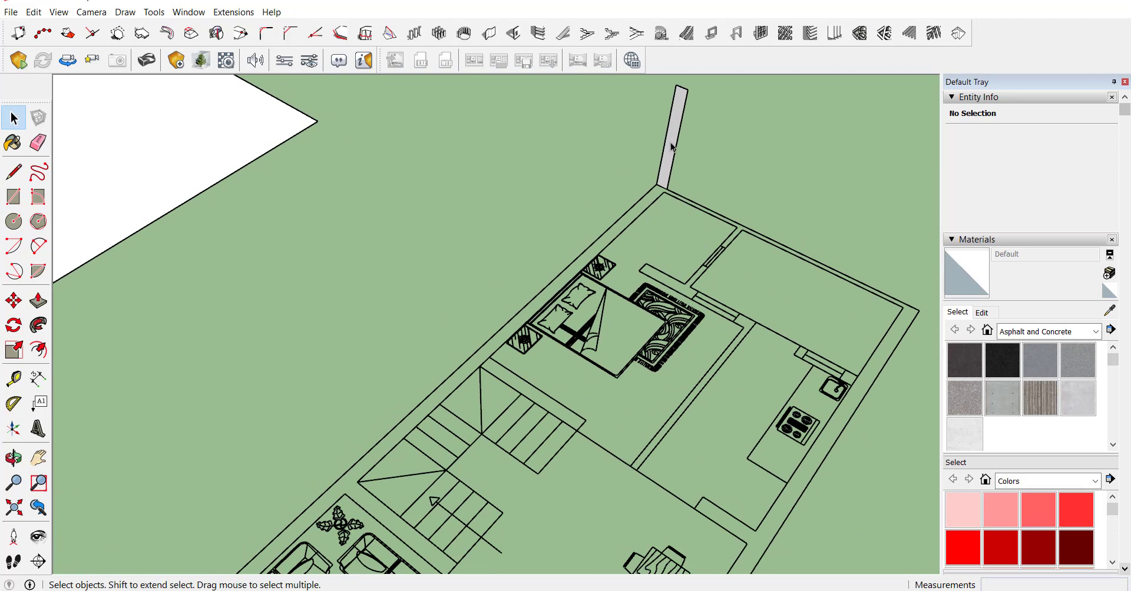
Step: Push/Pull the upright rectangle into a 7' wall along the floor plan's side edge
{"action": "left_click", "coordinate": [672, 147]}
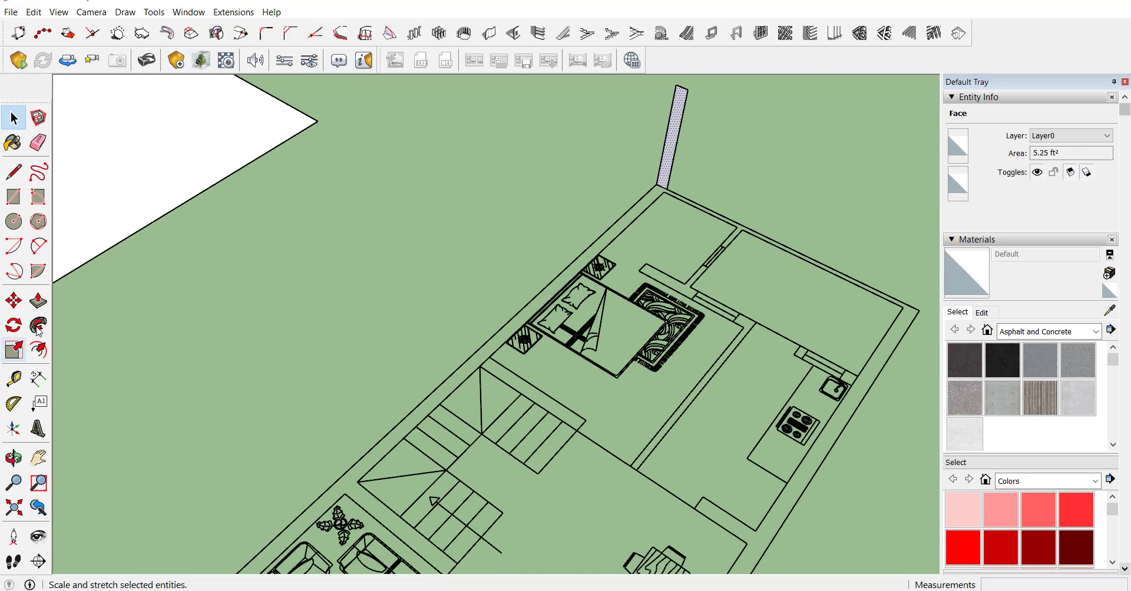
{"action": "left_click", "coordinate": [37, 300]}
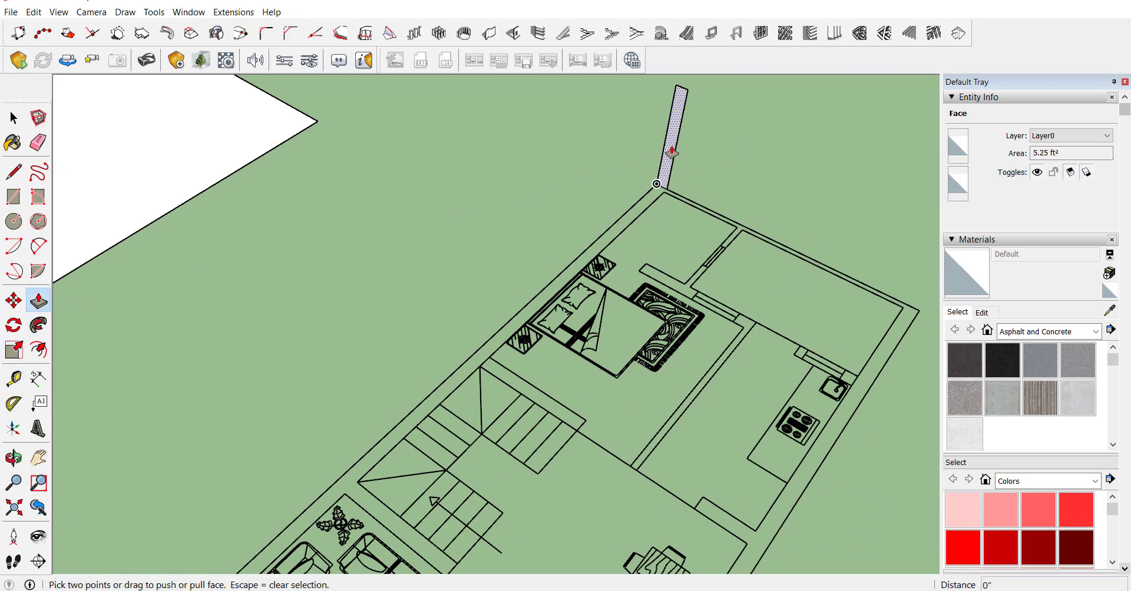
{"action": "left_click_drag", "start_coordinate": [672, 149], "coordinate": [492, 374]}
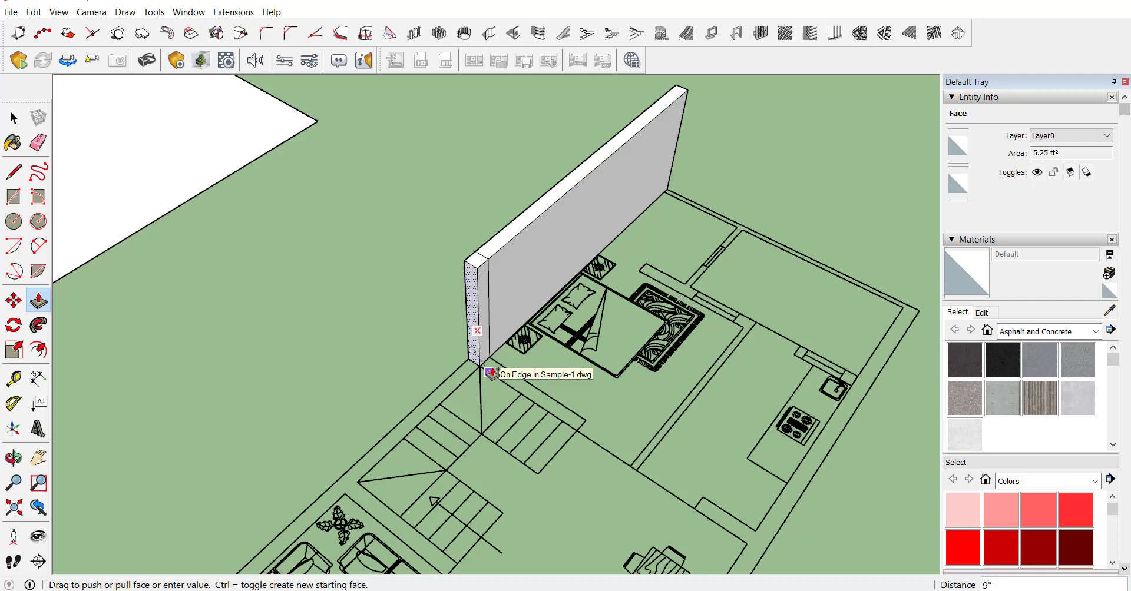
{"action": "left_click_drag", "start_coordinate": [489, 372], "coordinate": [488, 370]}
{"action": "scroll", "coordinate": [480, 371], "scroll_direction": "down", "scroll_amount": 3}
{"action": "scroll", "coordinate": [465, 368], "scroll_direction": "up", "scroll_amount": 3}
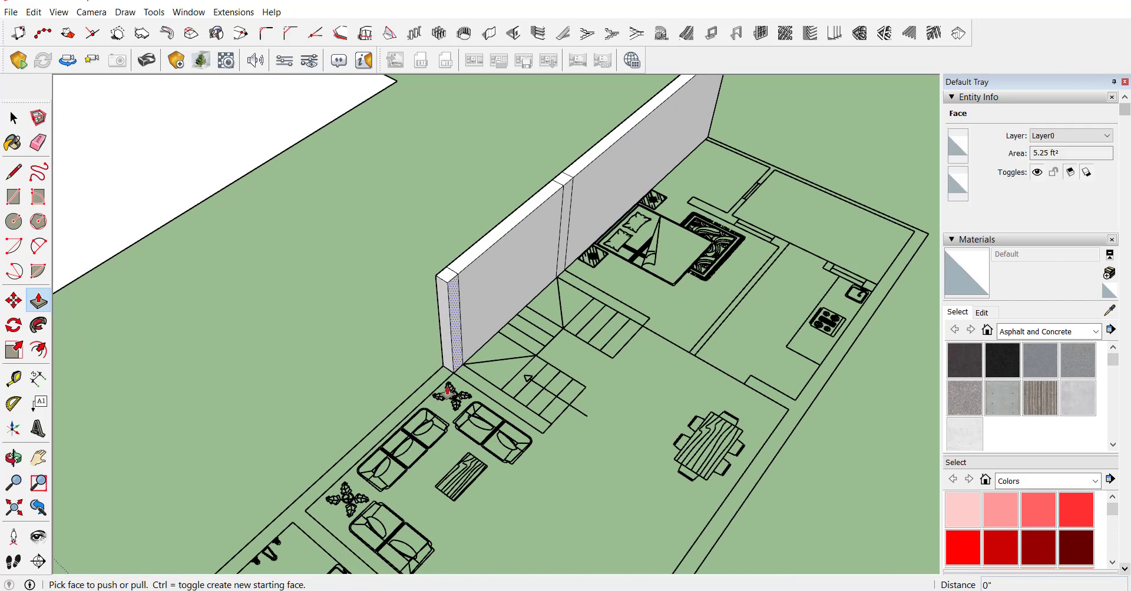
Step: Extend the side wall's end face further along the plot edge
{"action": "left_click", "coordinate": [449, 368]}
{"action": "scroll", "coordinate": [450, 359], "scroll_direction": "down", "scroll_amount": 3}
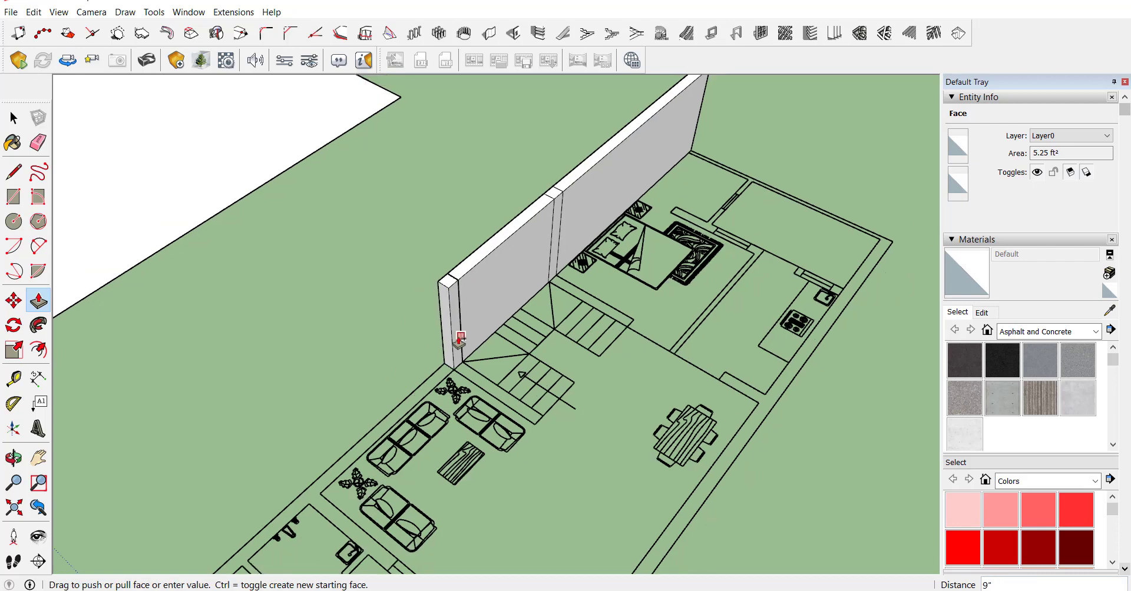
{"action": "left_click", "coordinate": [365, 462]}
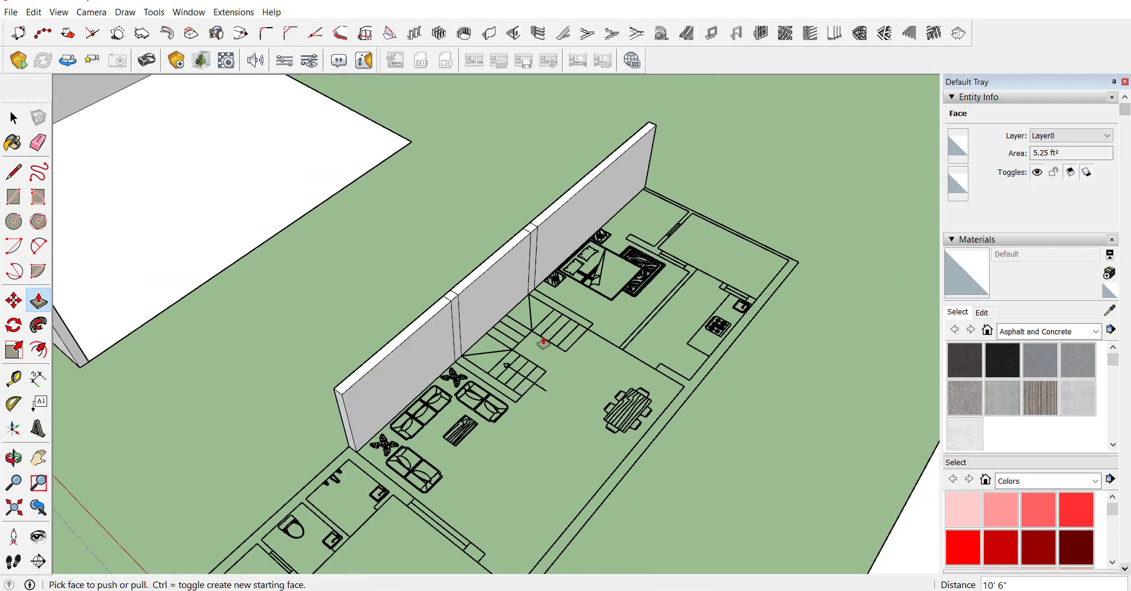
{"action": "scroll", "coordinate": [546, 345], "scroll_direction": "up", "scroll_amount": 2}
{"action": "scroll", "coordinate": [530, 289], "scroll_direction": "up", "scroll_amount": 2}
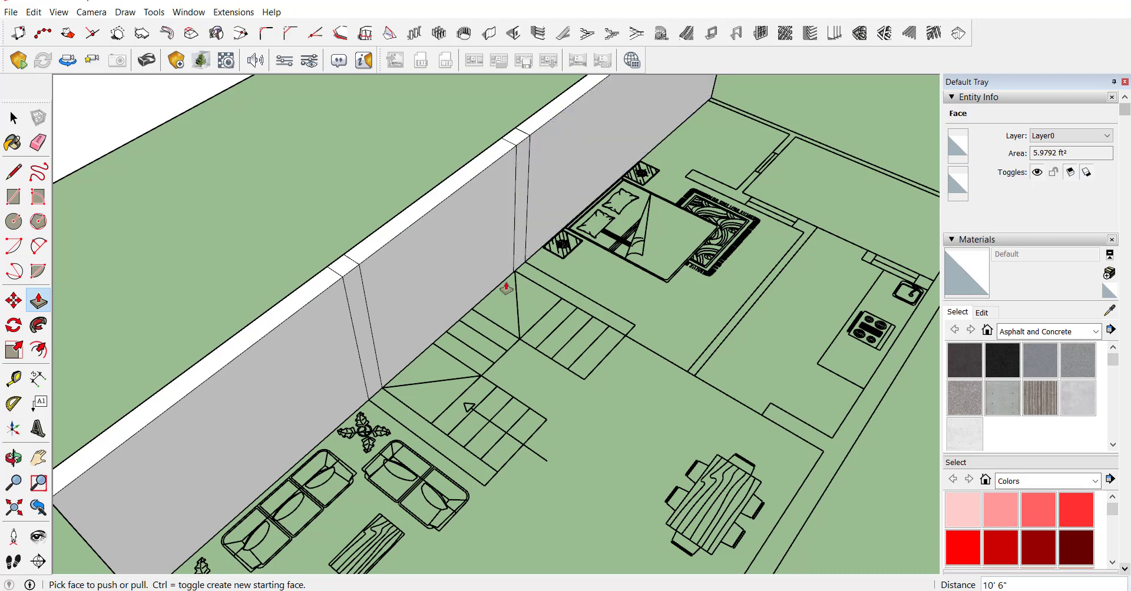
{"action": "scroll", "coordinate": [465, 226], "scroll_direction": "down", "scroll_amount": 2}
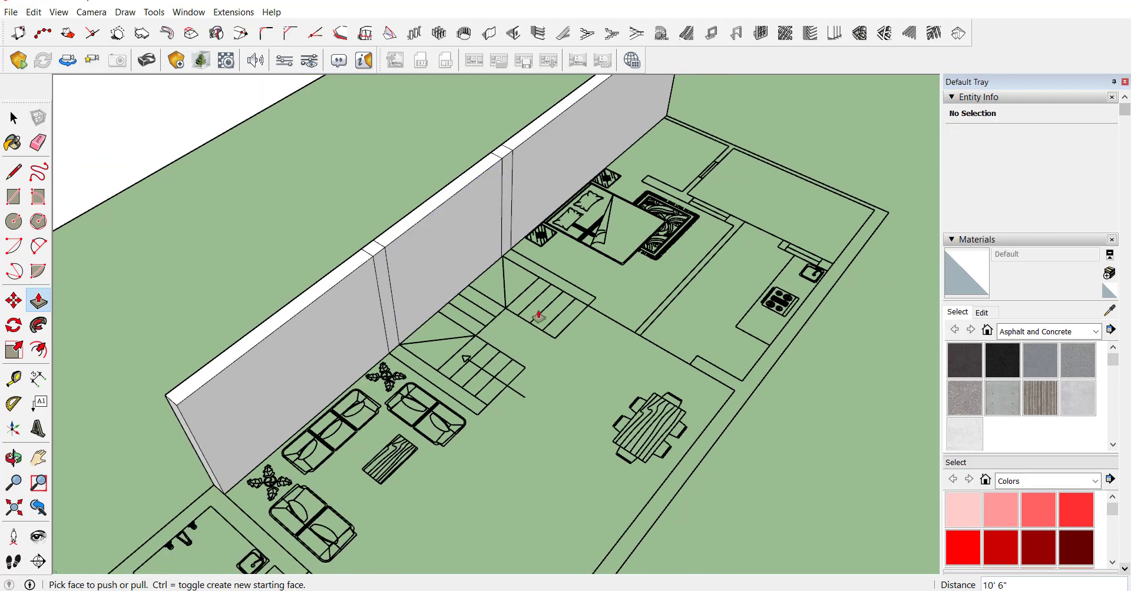
{"action": "scroll", "coordinate": [512, 261], "scroll_direction": "up", "scroll_amount": 2}
Step: Ctrl-pull a 6' wall segment inward beside the stairs and lengthen its end
{"action": "left_click", "coordinate": [508, 238]}
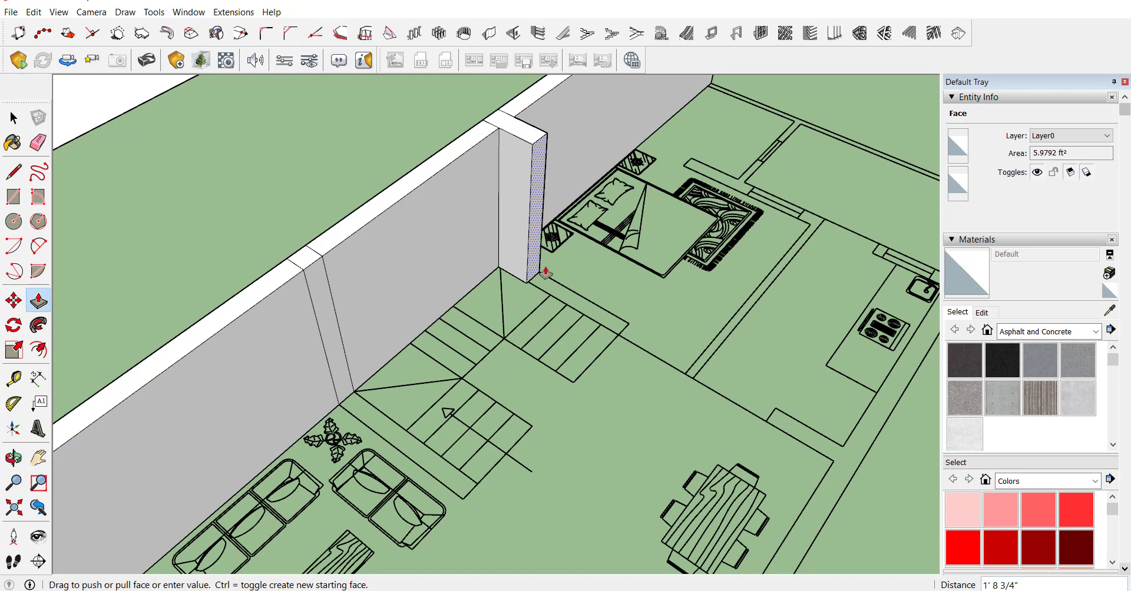
{"action": "left_click", "coordinate": [614, 341]}
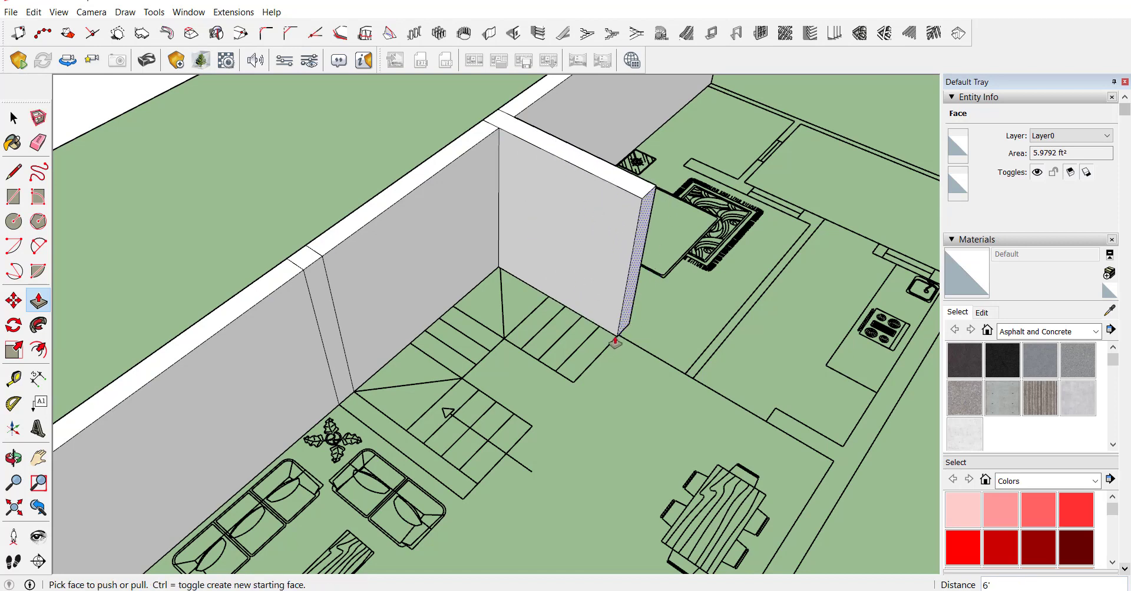
{"action": "left_click", "coordinate": [623, 330]}
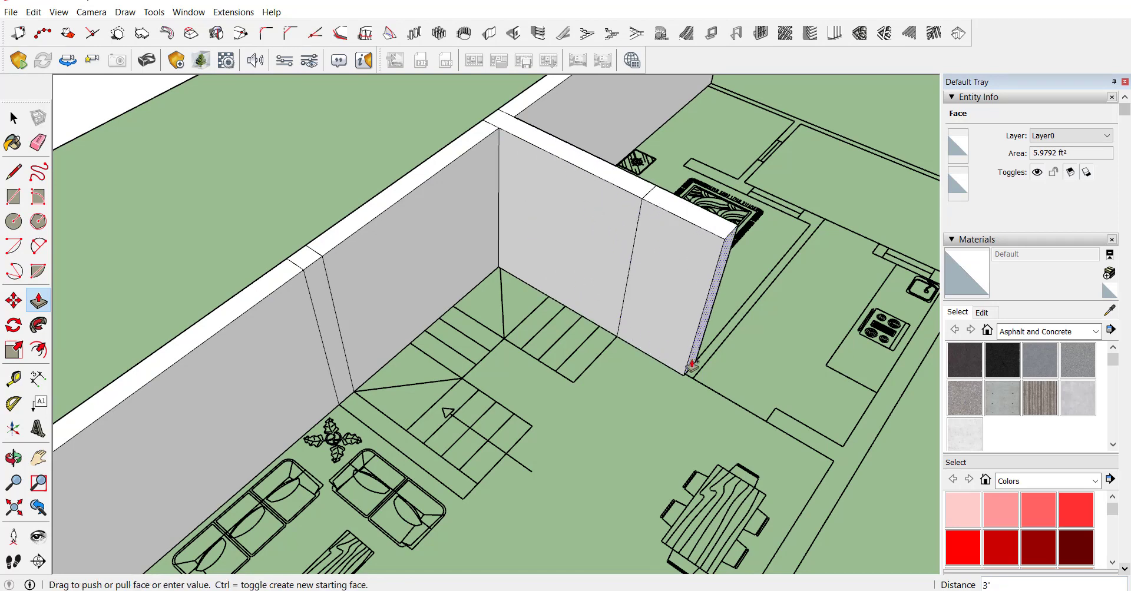
{"action": "left_click", "coordinate": [672, 360]}
{"action": "scroll", "coordinate": [647, 341], "scroll_direction": "down", "scroll_amount": 5}
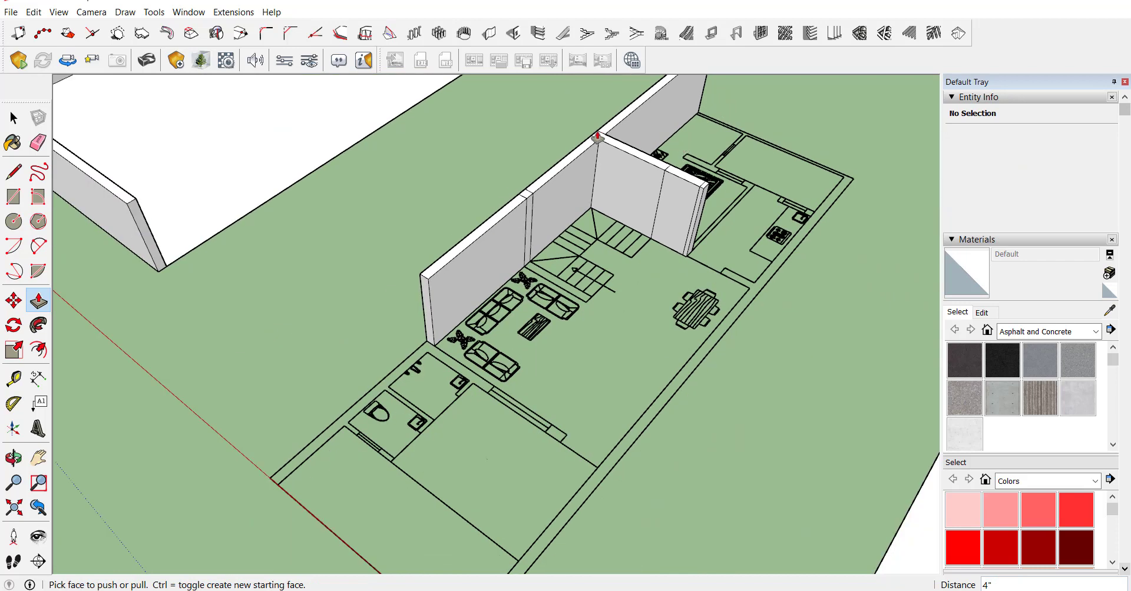
{"action": "scroll", "coordinate": [412, 224], "scroll_direction": "down", "scroll_amount": 2}
{"action": "scroll", "coordinate": [447, 199], "scroll_direction": "up", "scroll_amount": 5}
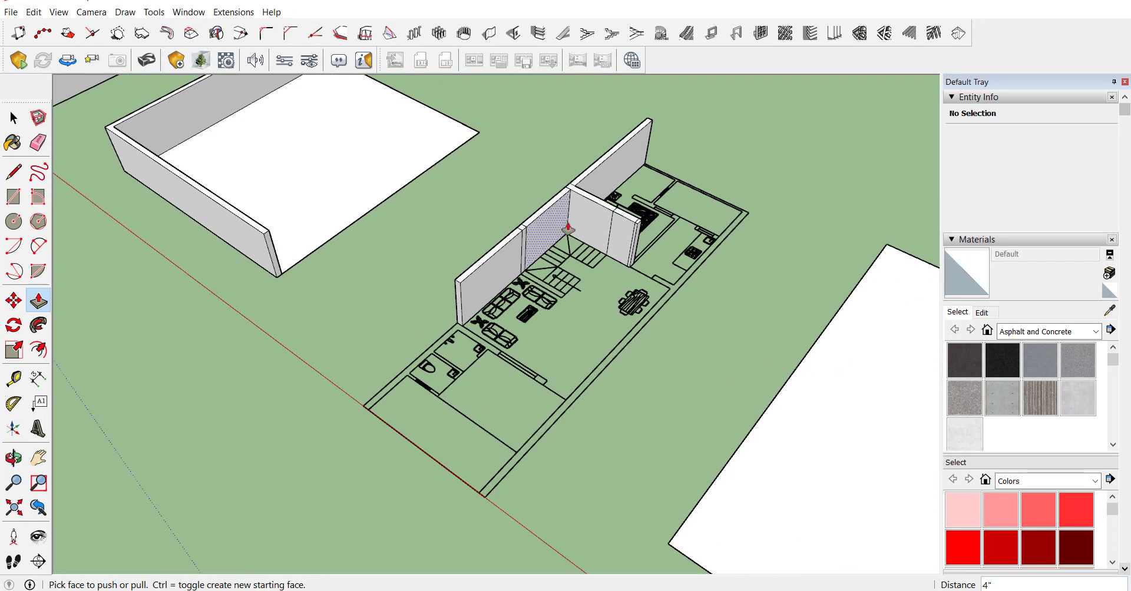
{"action": "scroll", "coordinate": [633, 212], "scroll_direction": "up", "scroll_amount": 2}
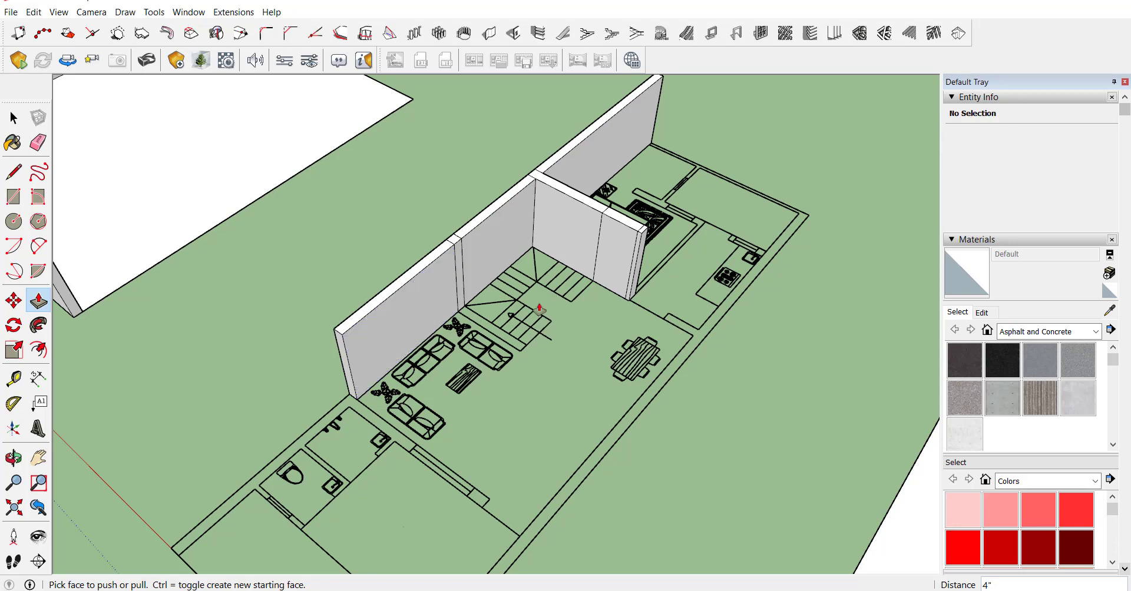
{"action": "scroll", "coordinate": [468, 191], "scroll_direction": "down", "scroll_amount": 6}
{"action": "scroll", "coordinate": [702, 404], "scroll_direction": "up", "scroll_amount": 3}
{"action": "key", "text": "space"}
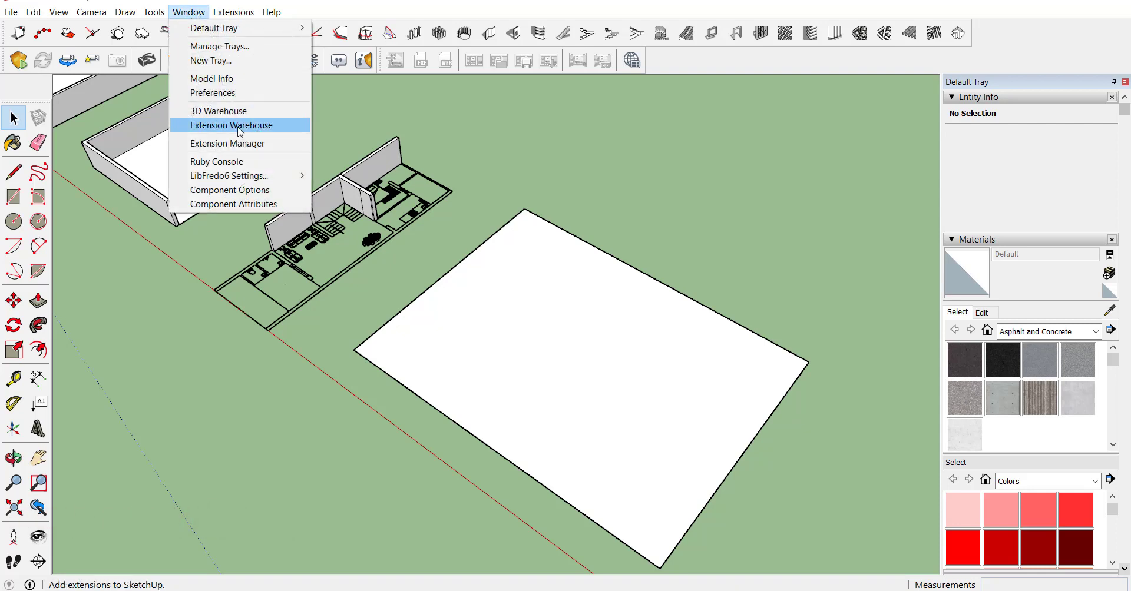
Step: Dismiss the Window menu and launch 1001bit's Create Vertical Wall dialog
{"action": "left_click", "coordinate": [645, 157]}
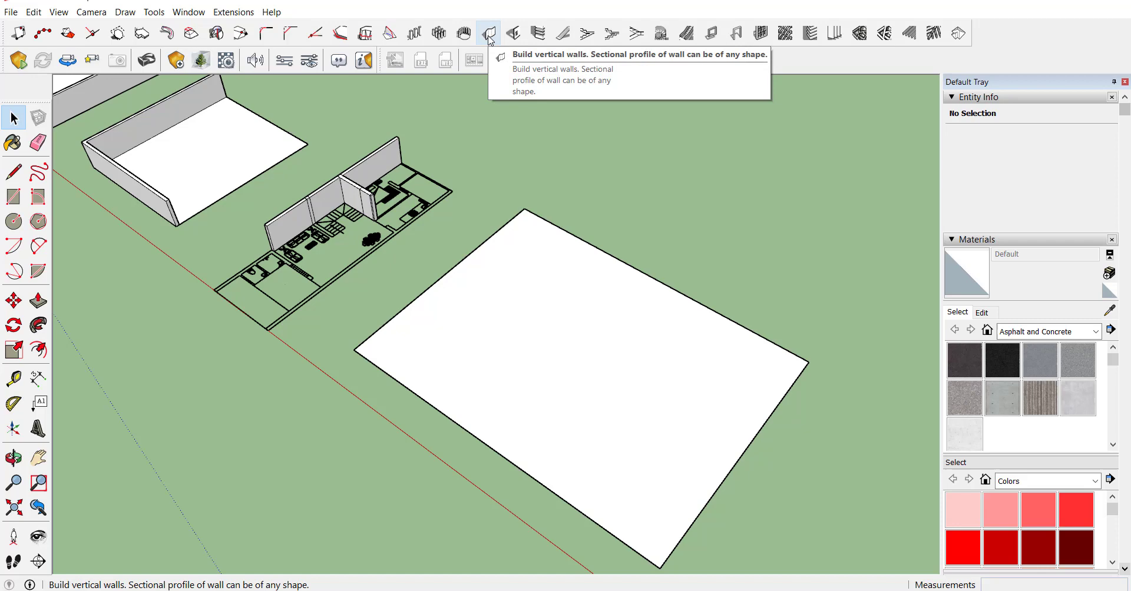
{"action": "left_click", "coordinate": [489, 35]}
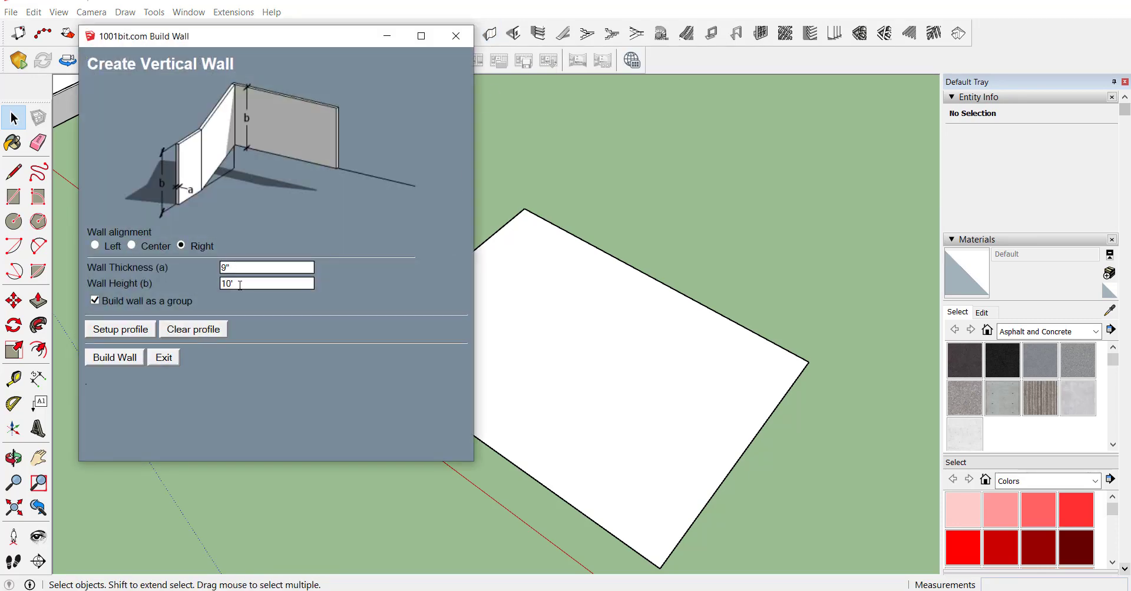
Step: Change the wall thickness from 9" to 4 and the height from 10' to 7'
{"action": "double_click", "coordinate": [230, 268]}
{"action": "type", "text": "4"}
{"action": "double_click", "coordinate": [241, 284]}
{"action": "type", "text": "7'"}
Step: Build 7'-high, 4-thick 1001bit walls around the fourth plot's four corners, closing the loop
{"action": "left_click", "coordinate": [110, 358]}
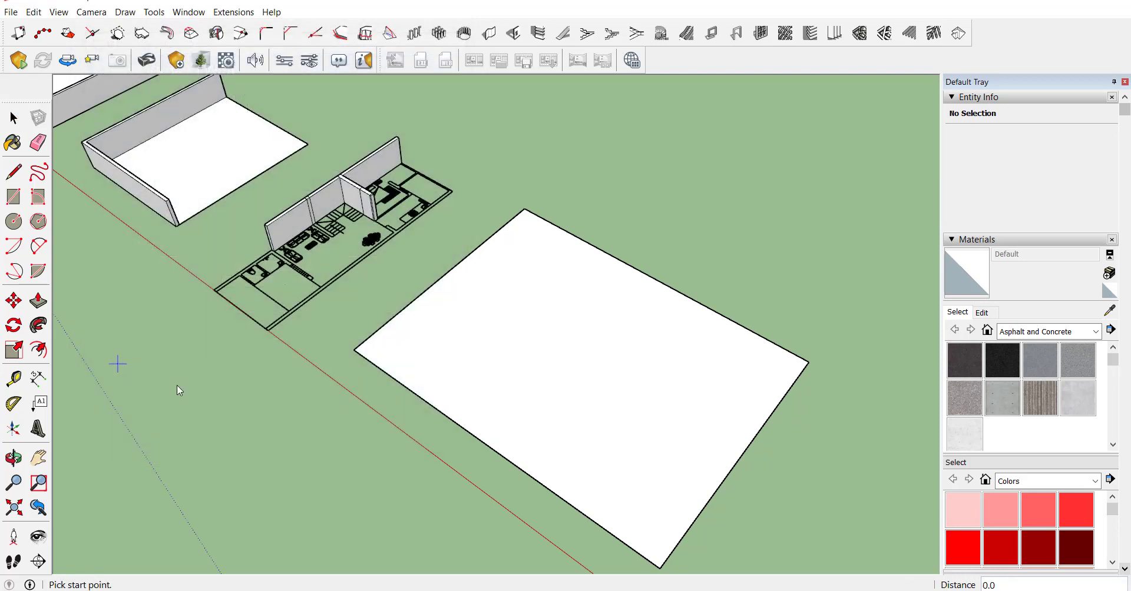
{"action": "left_click", "coordinate": [526, 210]}
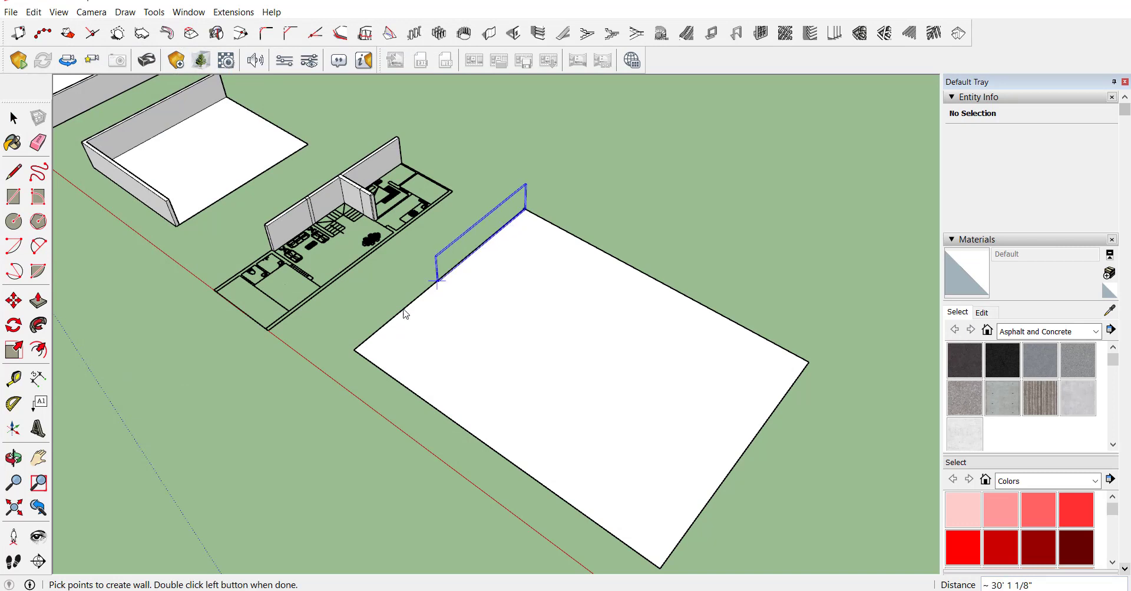
{"action": "left_click", "coordinate": [356, 350]}
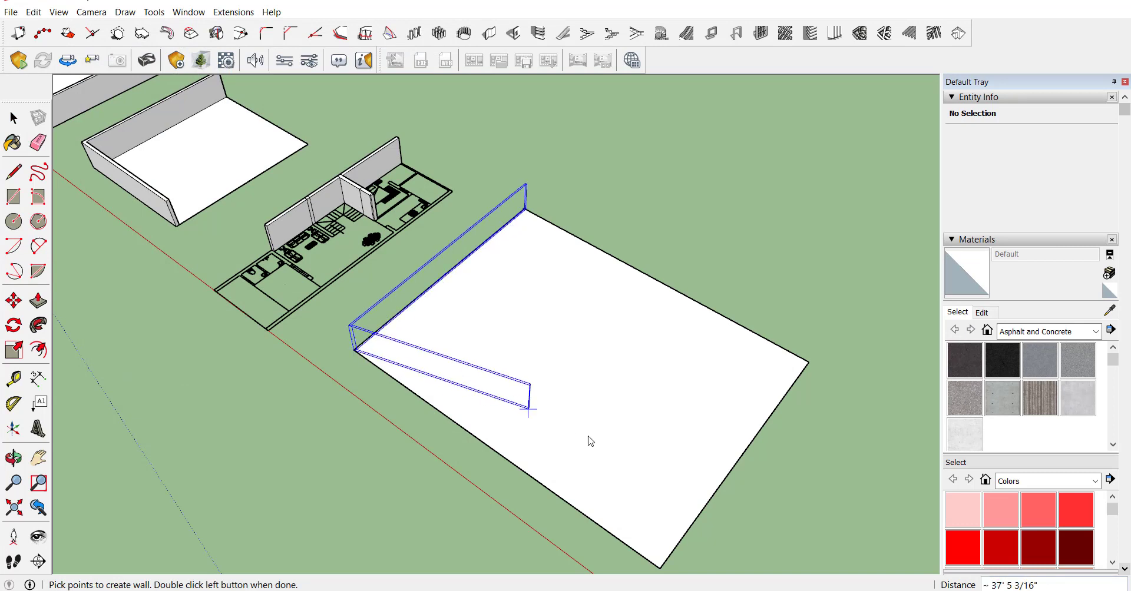
{"action": "left_click", "coordinate": [662, 568]}
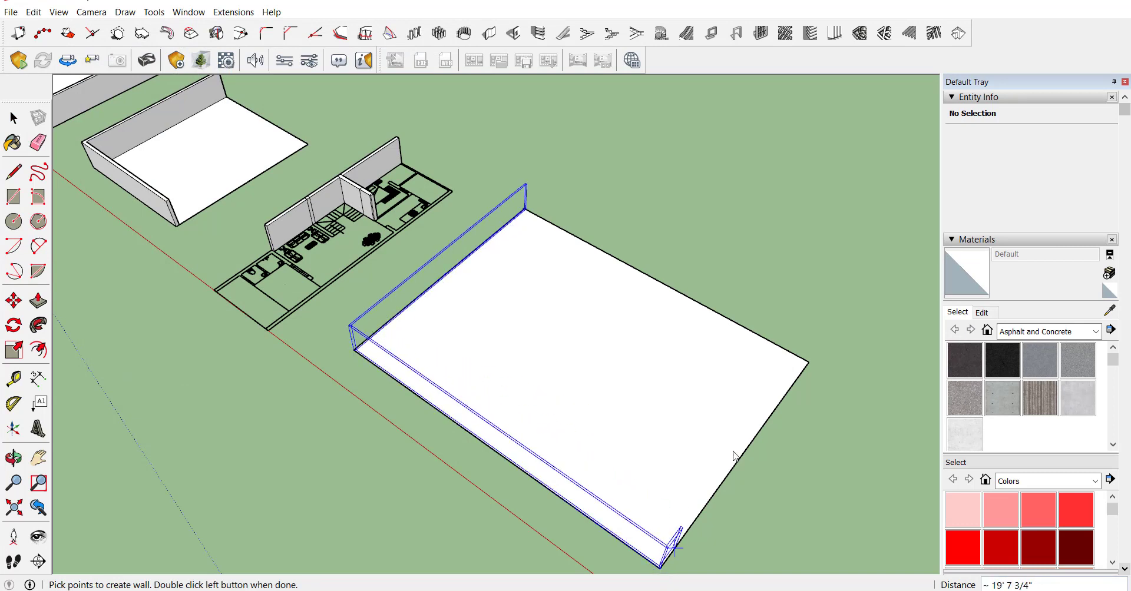
{"action": "left_click", "coordinate": [808, 363]}
{"action": "double_click", "coordinate": [526, 207]}
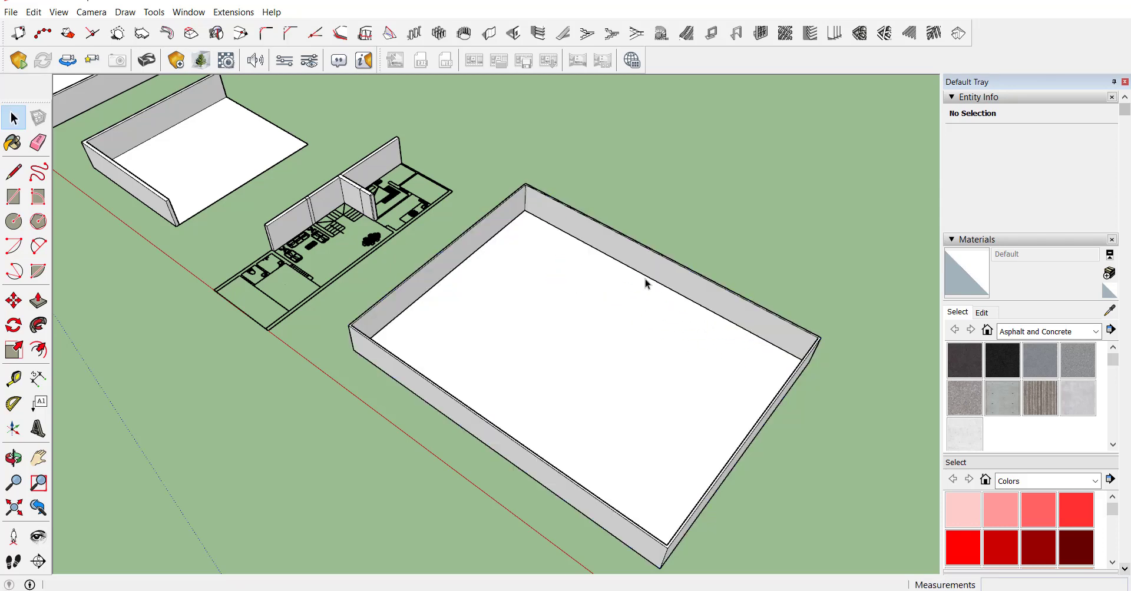
{"action": "scroll", "coordinate": [537, 393], "scroll_direction": "down", "scroll_amount": 3}
{"action": "scroll", "coordinate": [620, 321], "scroll_direction": "up", "scroll_amount": 10}
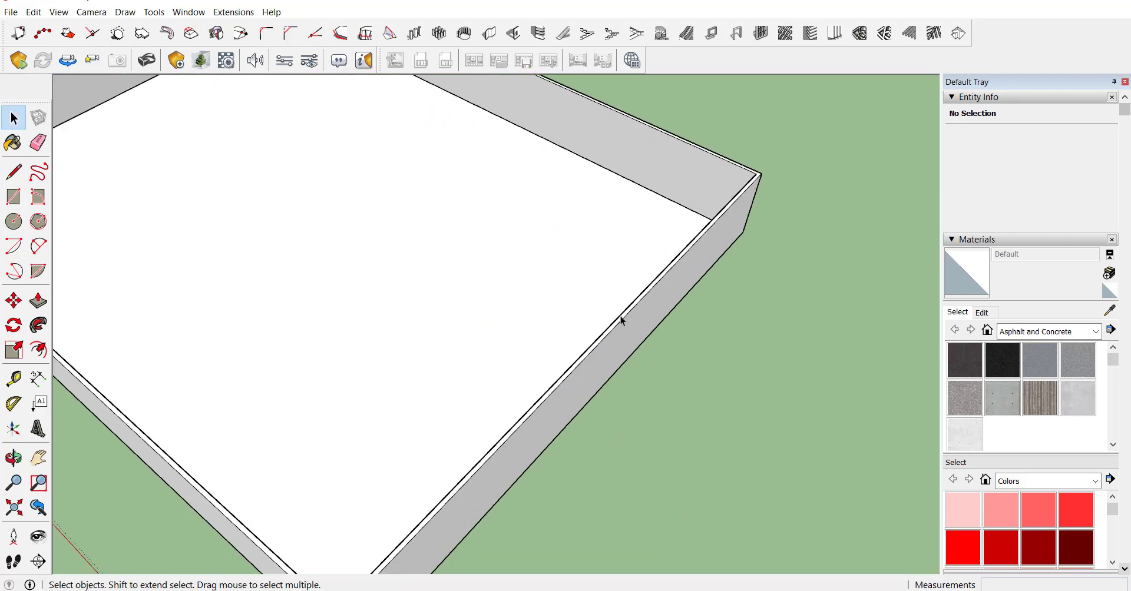
{"action": "scroll", "coordinate": [578, 150], "scroll_direction": "down", "scroll_amount": 5}
{"action": "scroll", "coordinate": [574, 150], "scroll_direction": "up", "scroll_amount": 1}
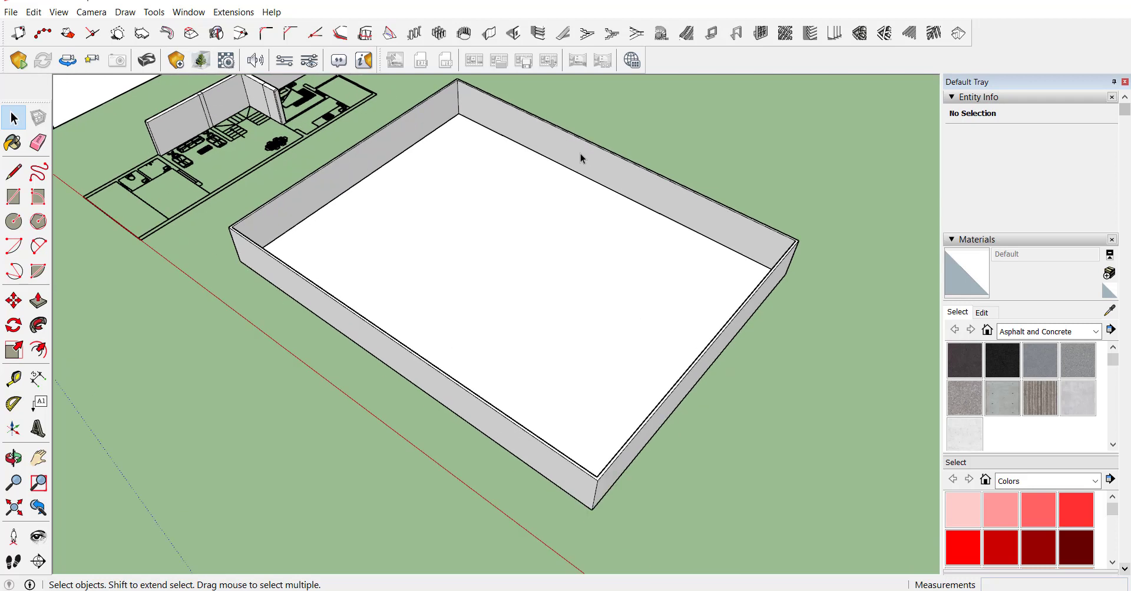